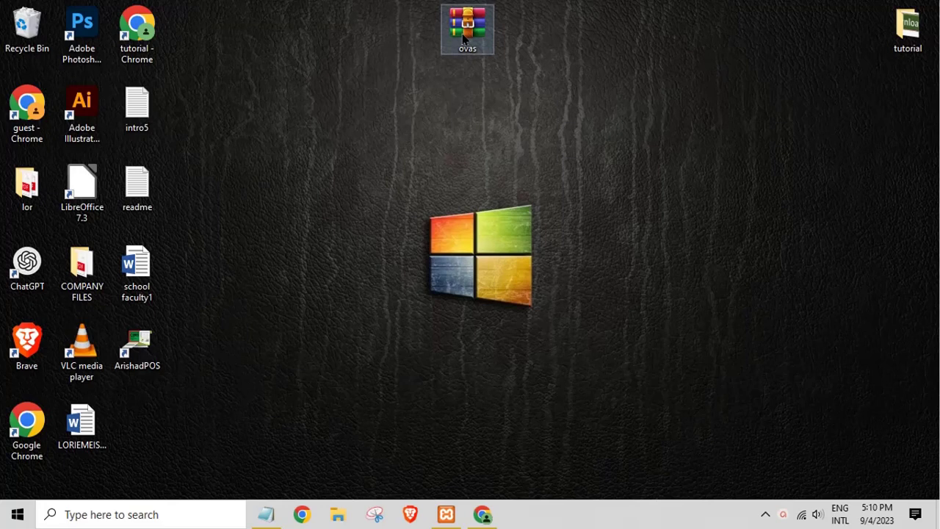
Step: Extract ovas.zip with WinRAR into an ovas folder on the Desktop
right_click(463, 35)
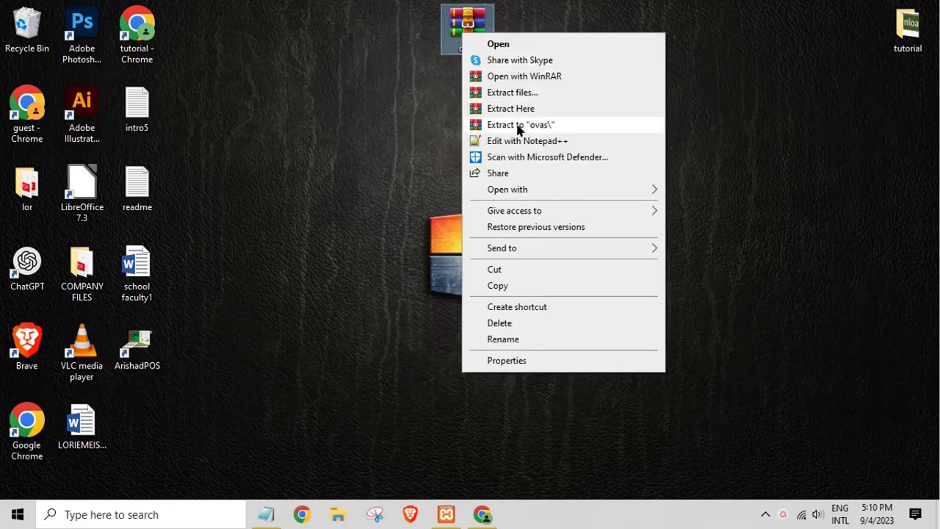
left_click(519, 110)
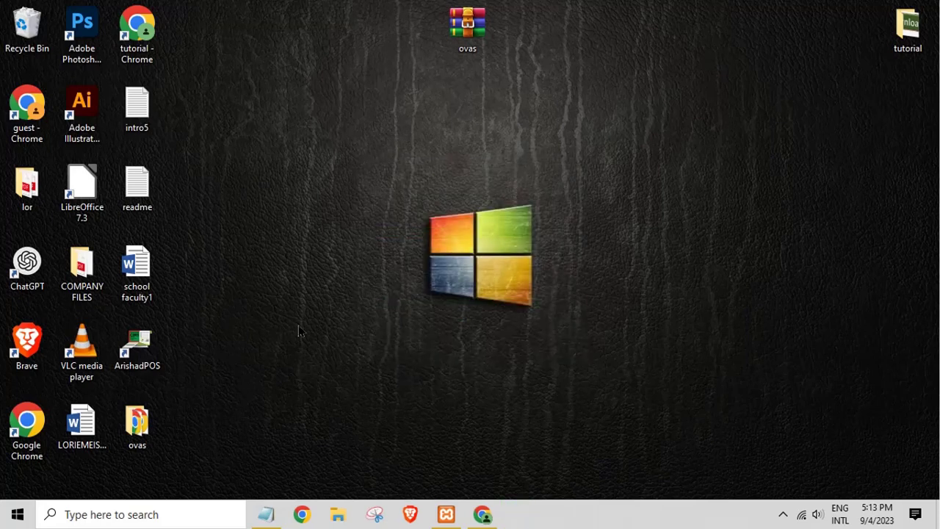
Step: Refresh the desktop and move the extracted ovas folder up beside the archive
right_click(357, 262)
left_click(387, 323)
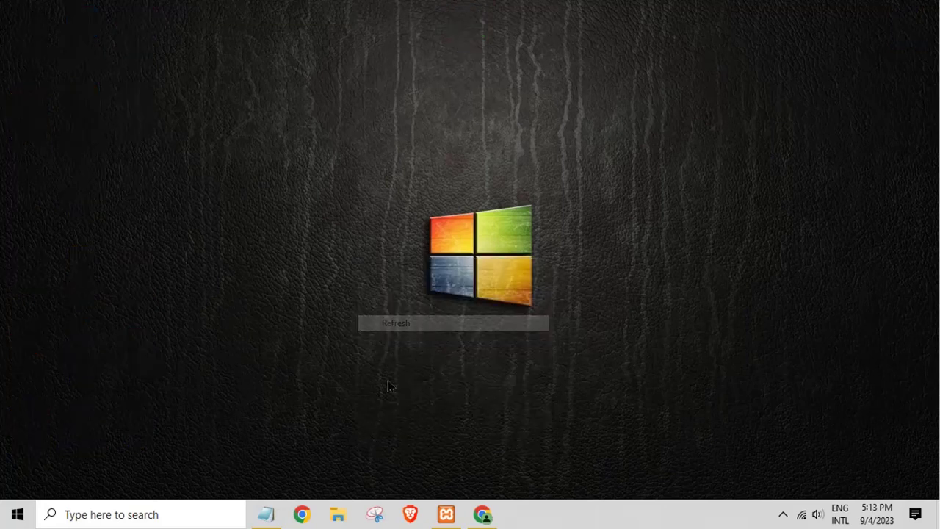
left_click_drag(137, 423, 392, 7)
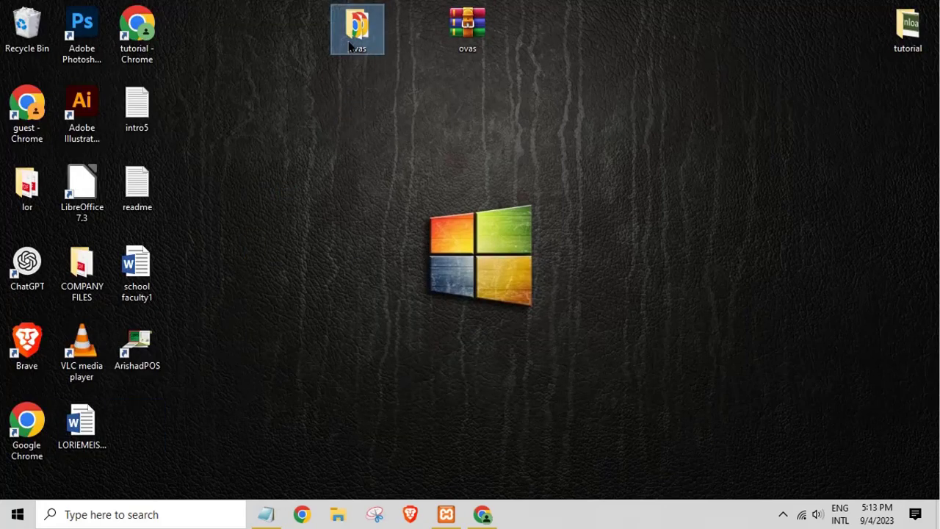
Step: Open readme.txt from the ovas > database folder
double_click(349, 44)
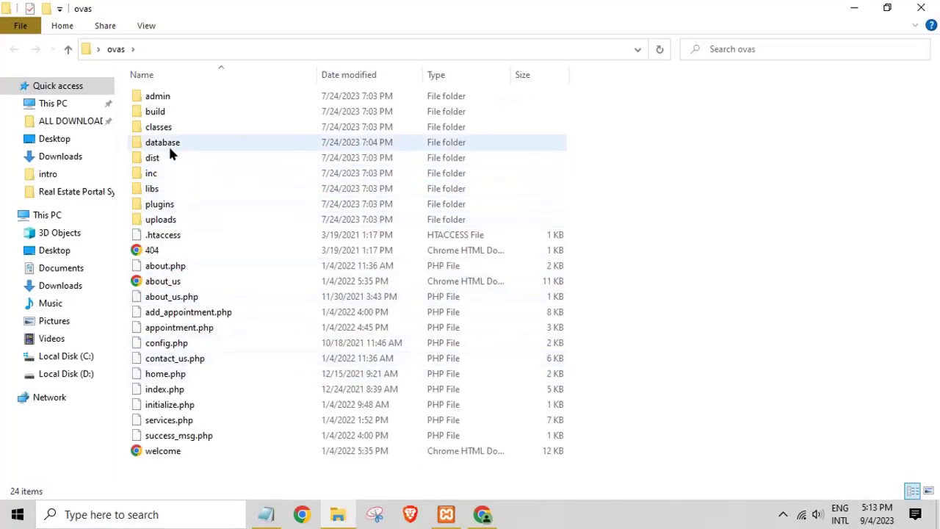
double_click(169, 144)
double_click(156, 111)
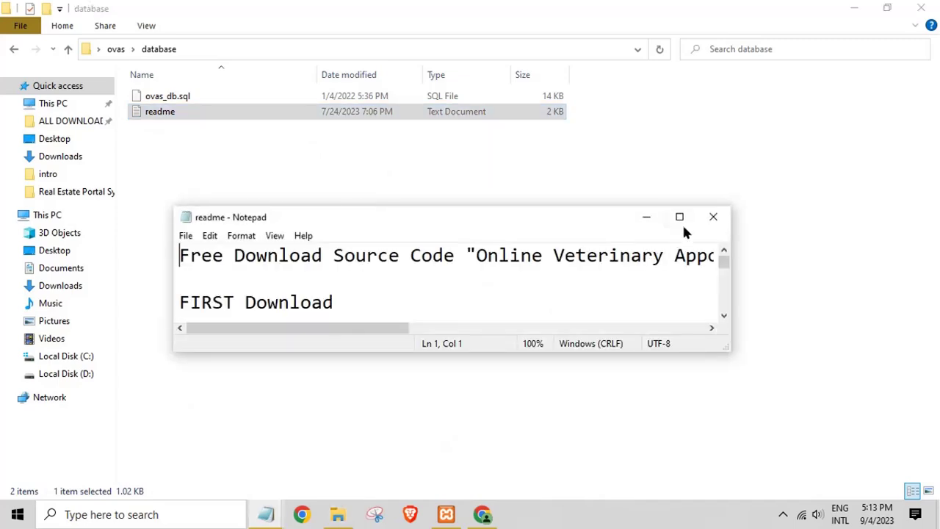
Step: Maximize the readme and highlight the XAMPP, text editor, WinRAR extraction and root-directory steps
left_click(680, 217)
left_click_drag(5, 43, 177, 63)
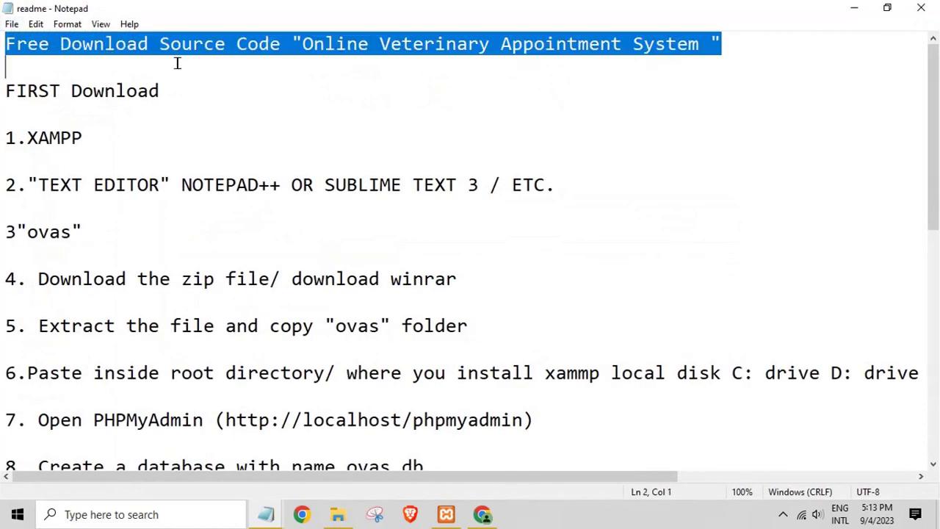
left_click(188, 104)
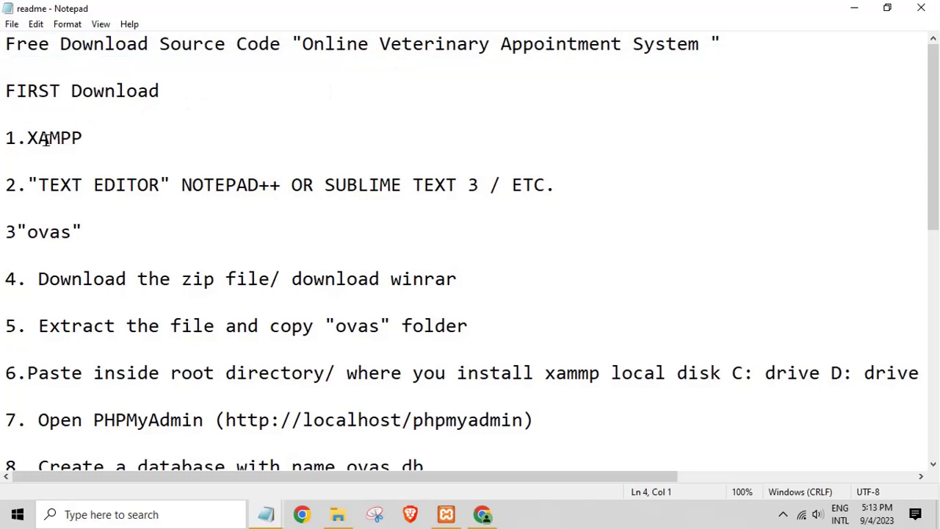
triple_click(46, 140)
left_click_drag(42, 185, 548, 195)
left_click(50, 242)
left_click_drag(40, 234, 100, 245)
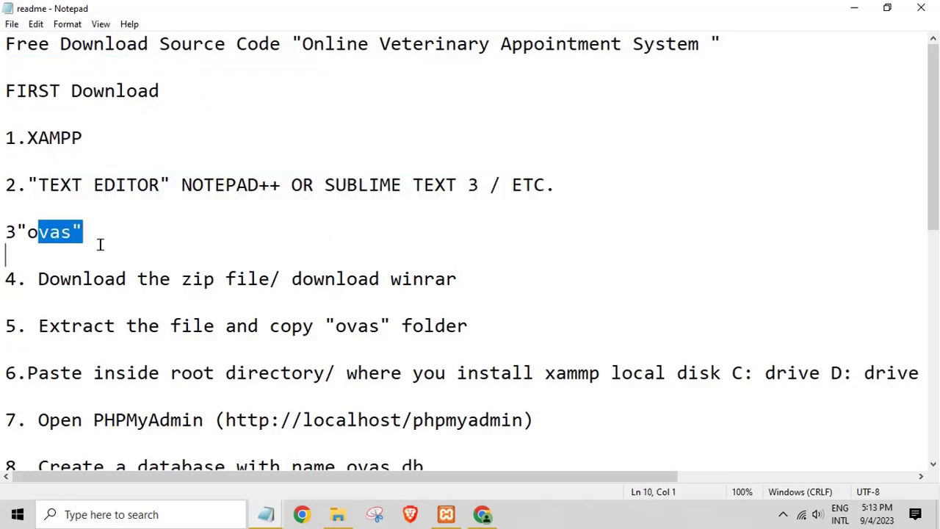
left_click_drag(457, 281, 381, 281)
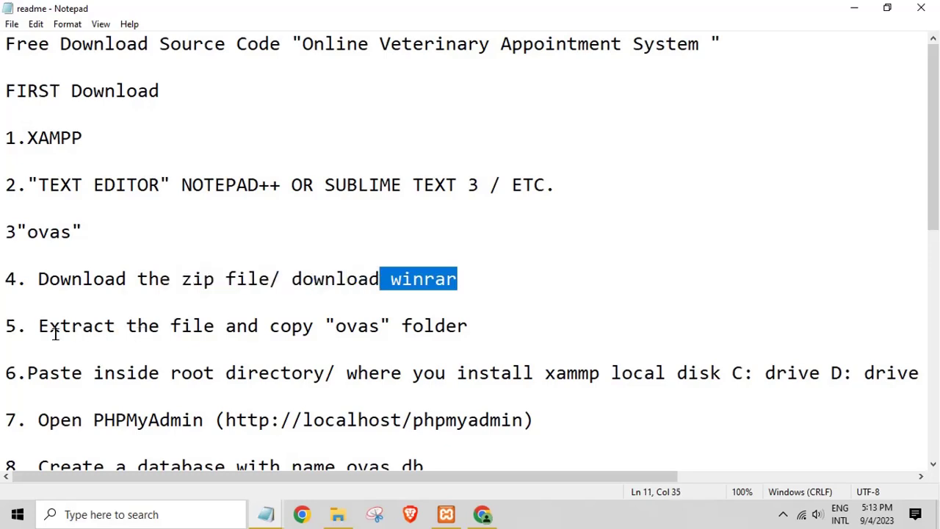
left_click_drag(38, 329, 357, 333)
left_click(325, 373)
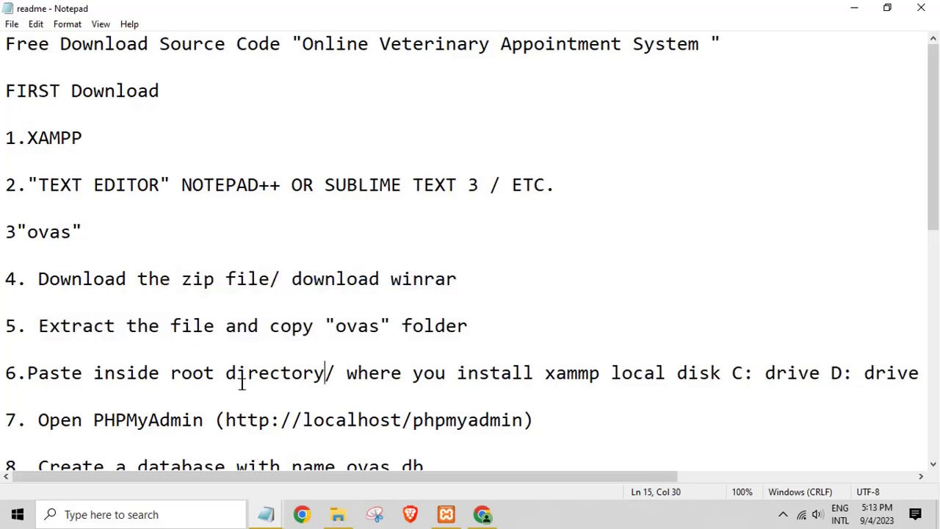
left_click_drag(70, 390, 328, 374)
left_click(284, 419)
left_click_drag(46, 424, 490, 424)
Step: Highlight the create database ovas_db, import ovas_db.sql and run localhost/ovas steps
scroll(363, 403, "down", 1)
scroll(363, 403, "down", 1)
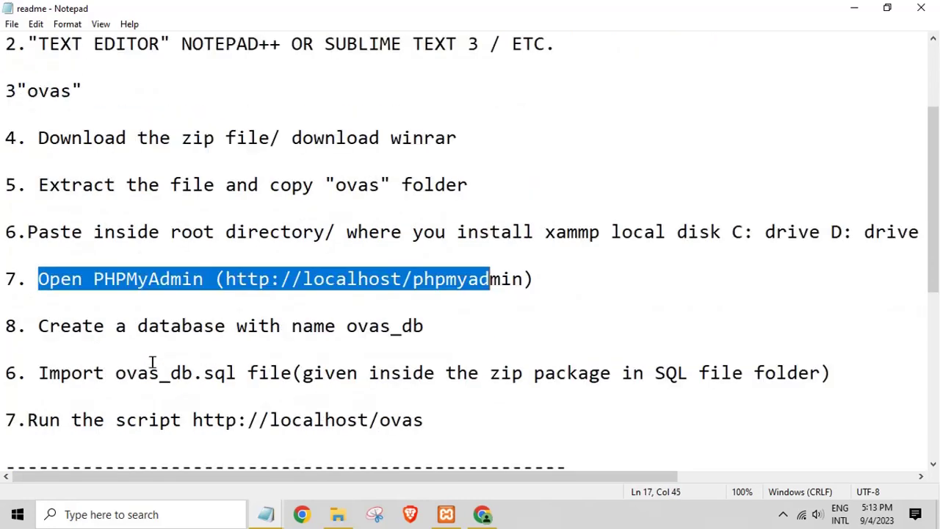
left_click_drag(45, 327, 213, 345)
left_click(272, 346)
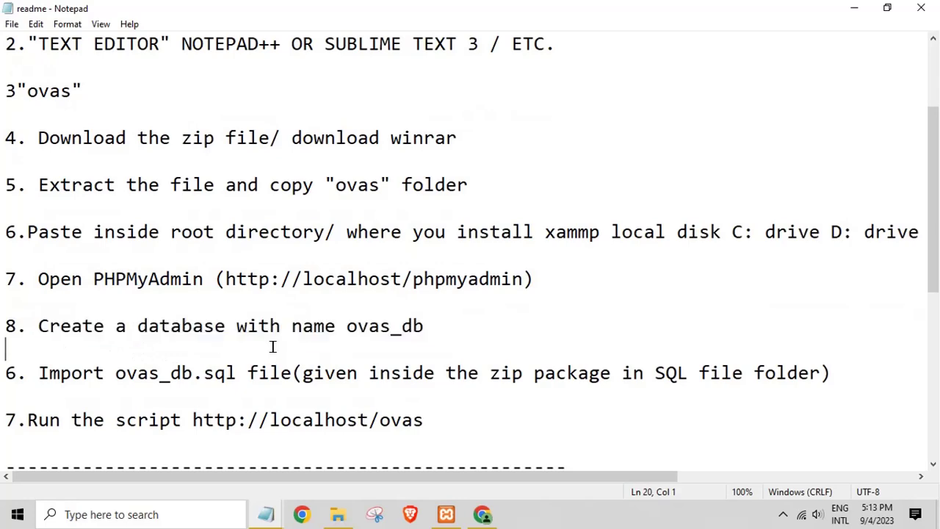
left_click_drag(34, 375, 371, 394)
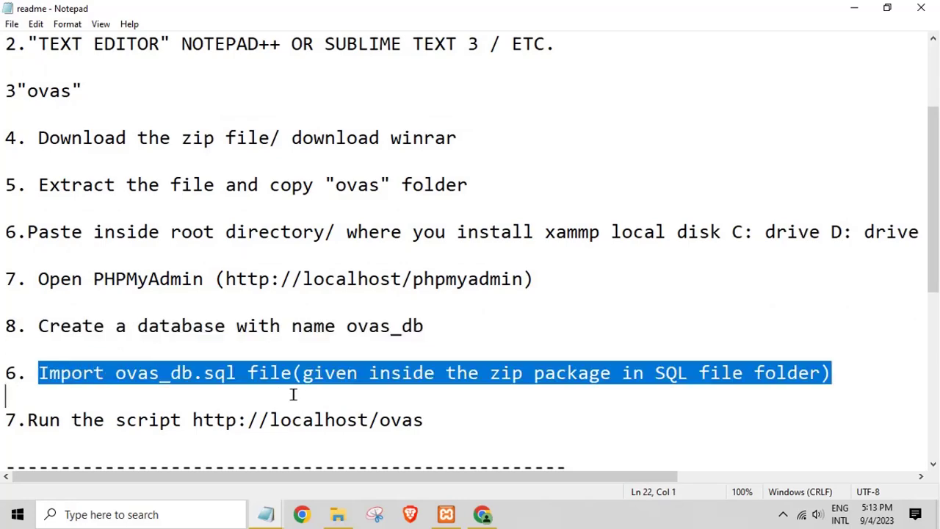
scroll(141, 336, "down", 2)
left_click_drag(42, 280, 49, 293)
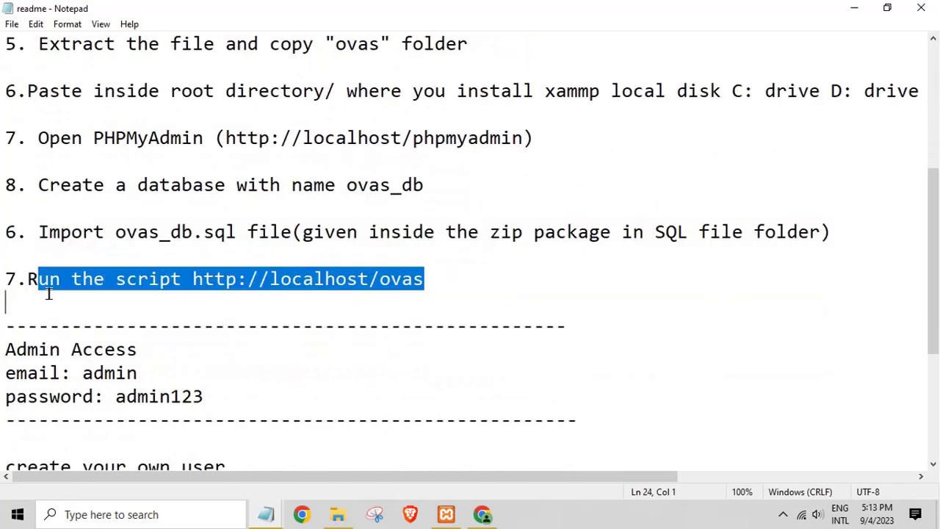
left_click(201, 311)
left_click_drag(77, 350, 170, 396)
Step: Highlight the create-your-own-user note and more-projects web address, then close Notepad
scroll(219, 390, "down", 2)
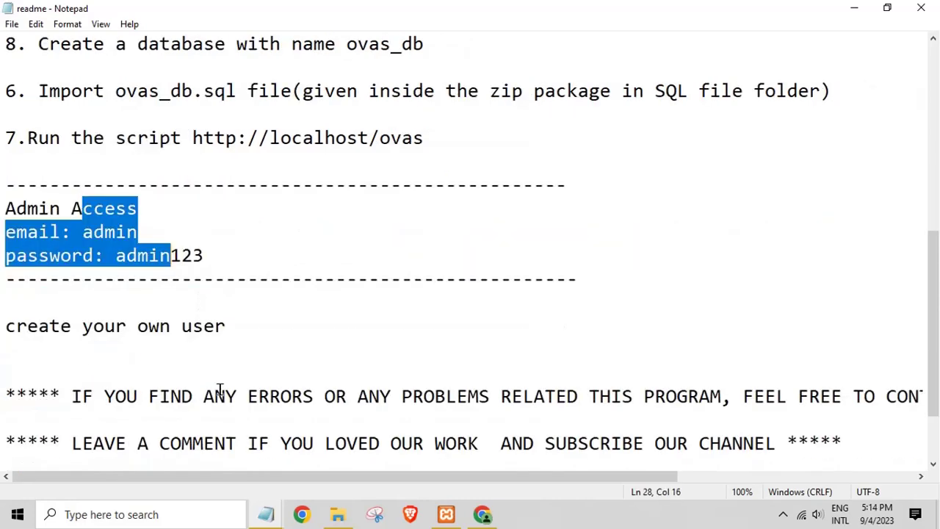
left_click_drag(1, 336, 267, 346)
scroll(257, 382, "down", 2)
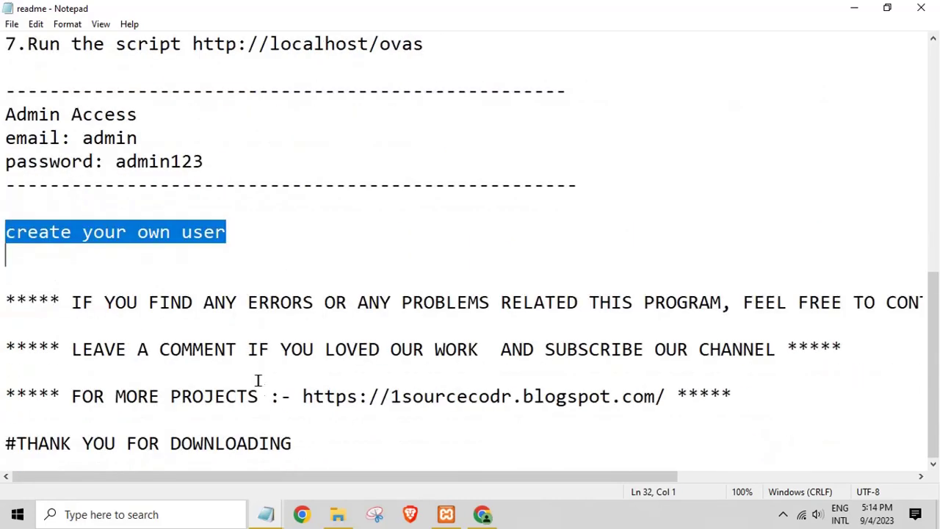
left_click_drag(290, 403, 497, 414)
left_click(790, 412)
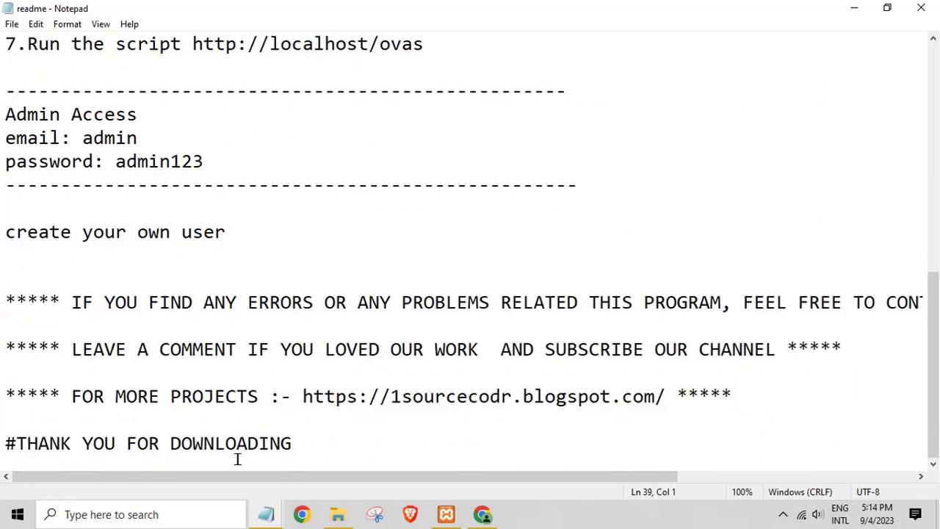
scroll(366, 380, "up", 3)
left_click(922, 11)
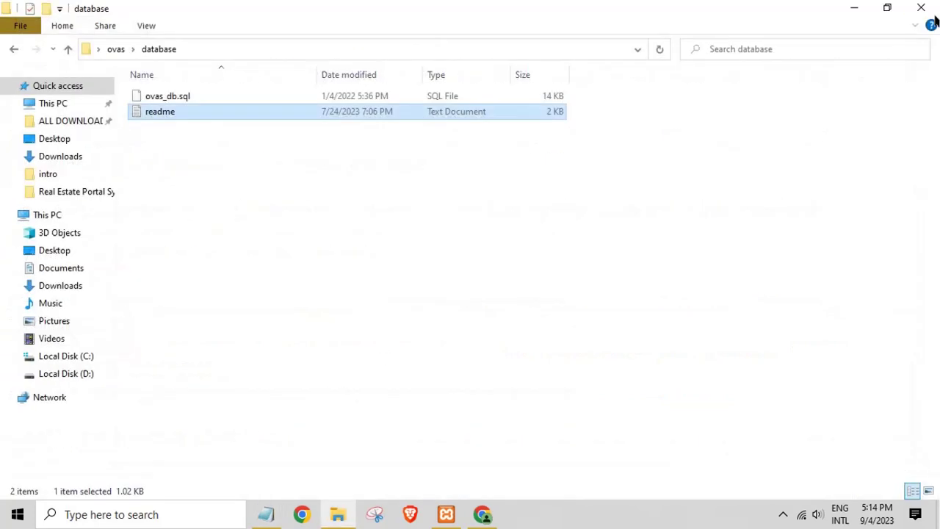
Step: Minimize the folder, open Chrome, and write 'type localhost/phpmyadmin any browser' in the scratch note
left_click(858, 14)
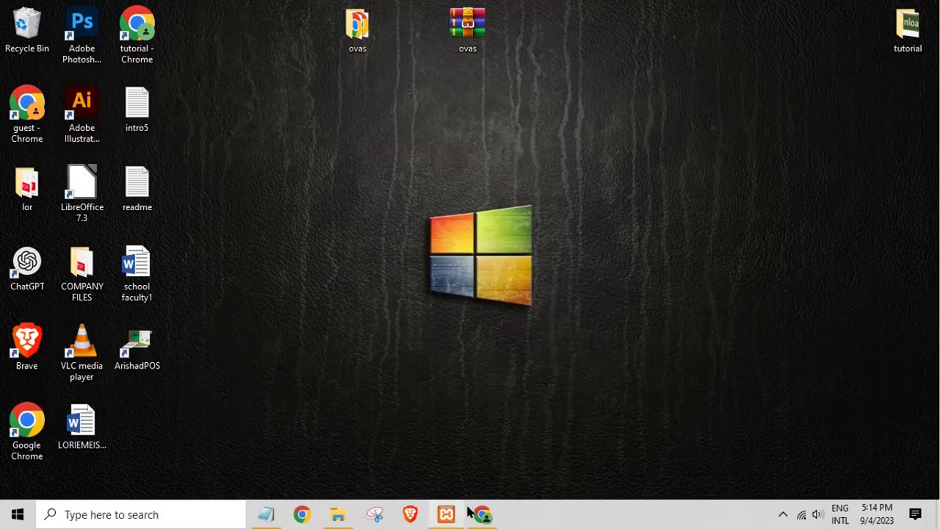
left_click(483, 514)
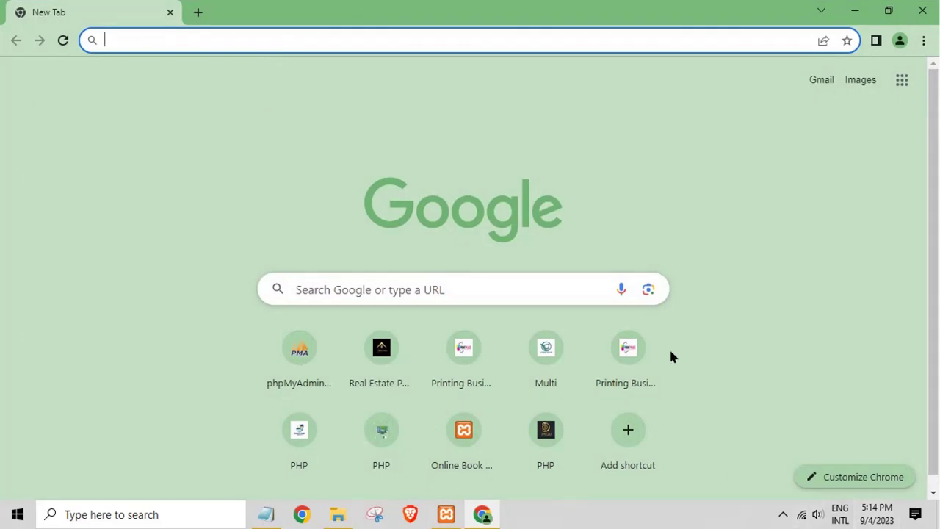
left_click(266, 515)
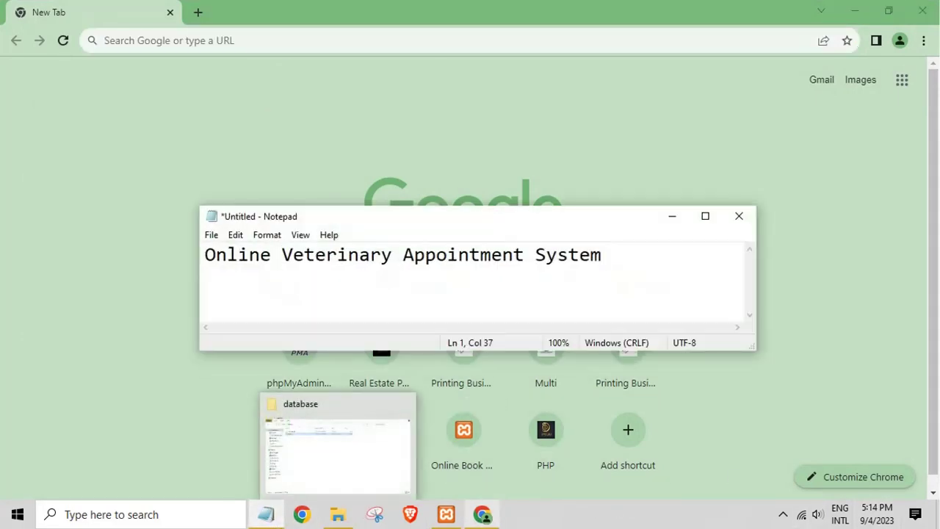
key("ctrl+a")
key("BackSpace")
type("T")
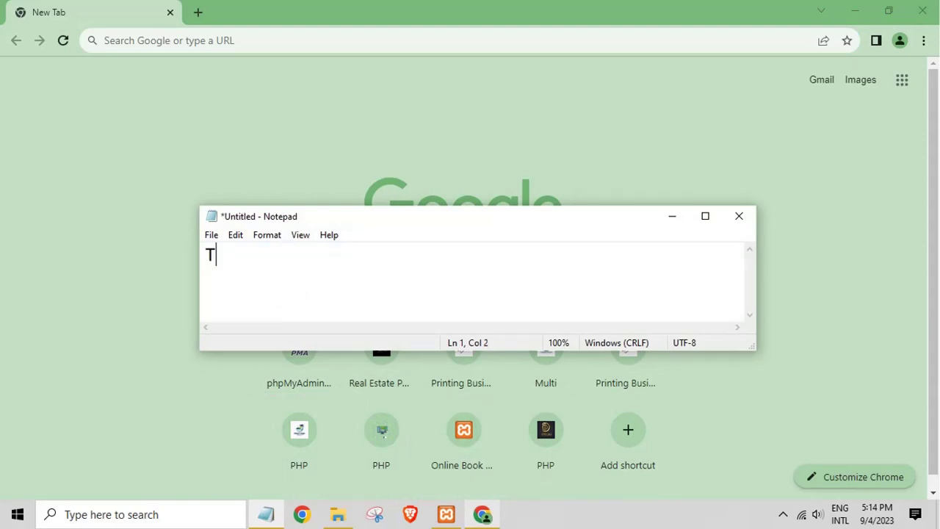
type("YPE")
key("BackSpace")
key("BackSpace")
key("BackSpace")
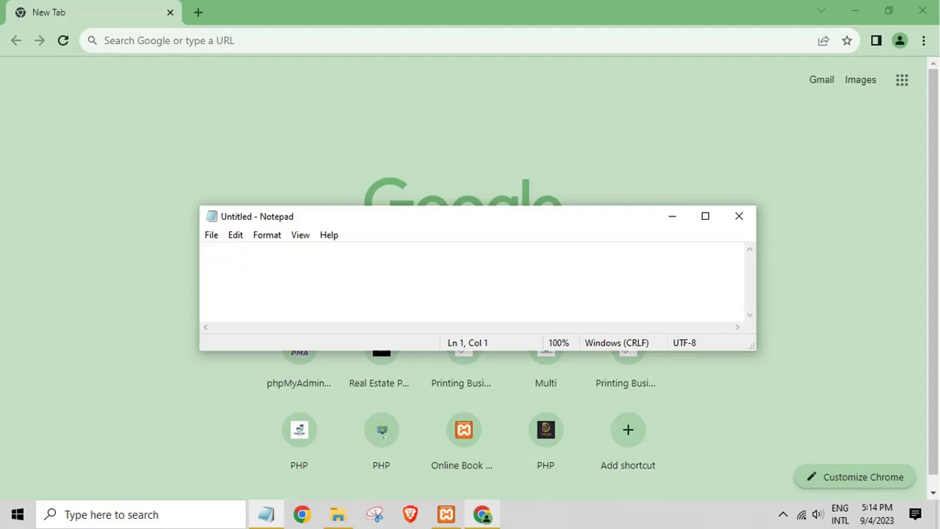
type("ty")
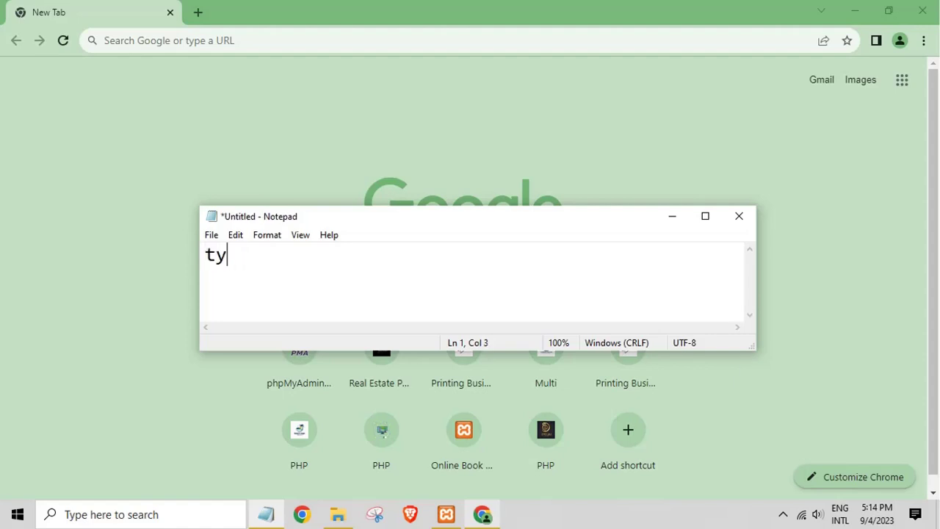
type("pe localh")
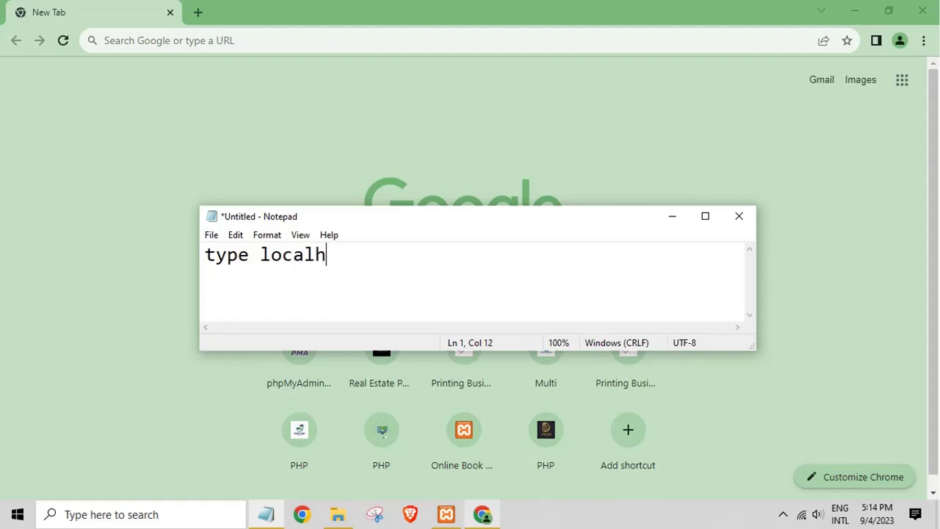
type("ost/")
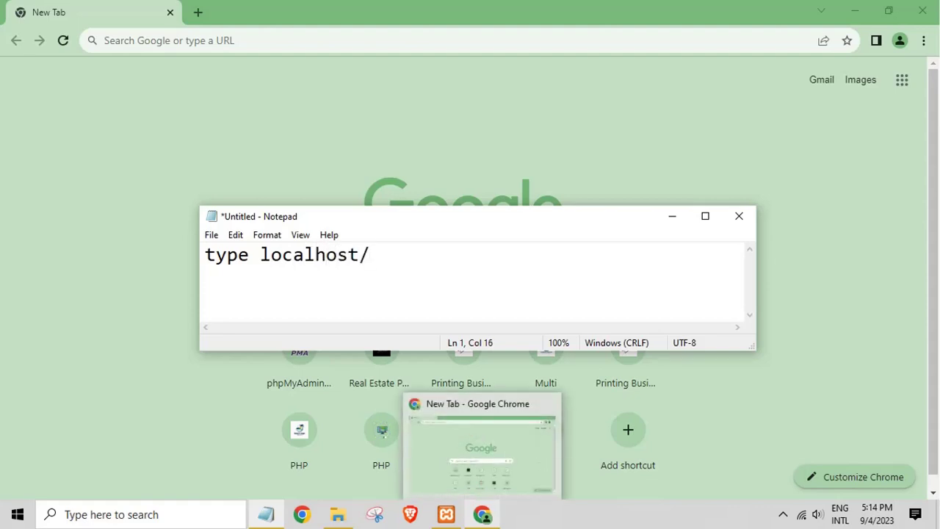
type("phpmya")
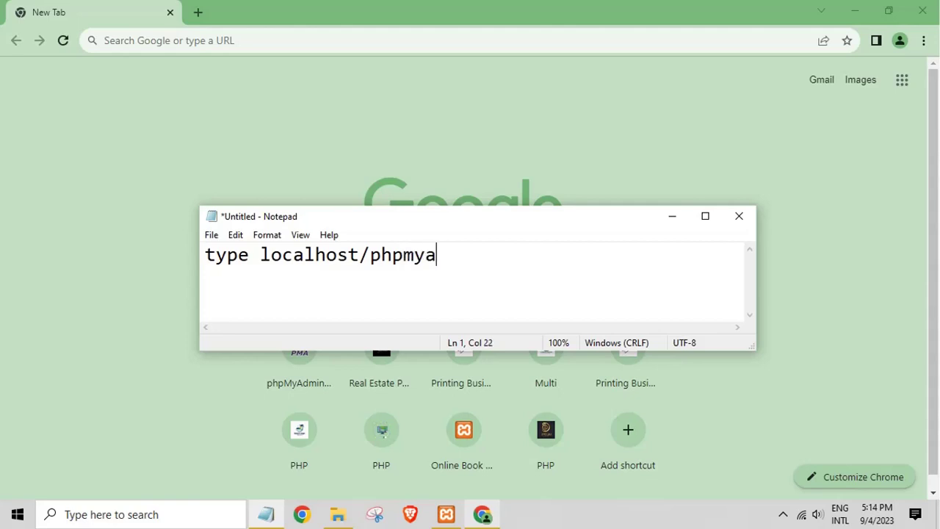
type("dmin a")
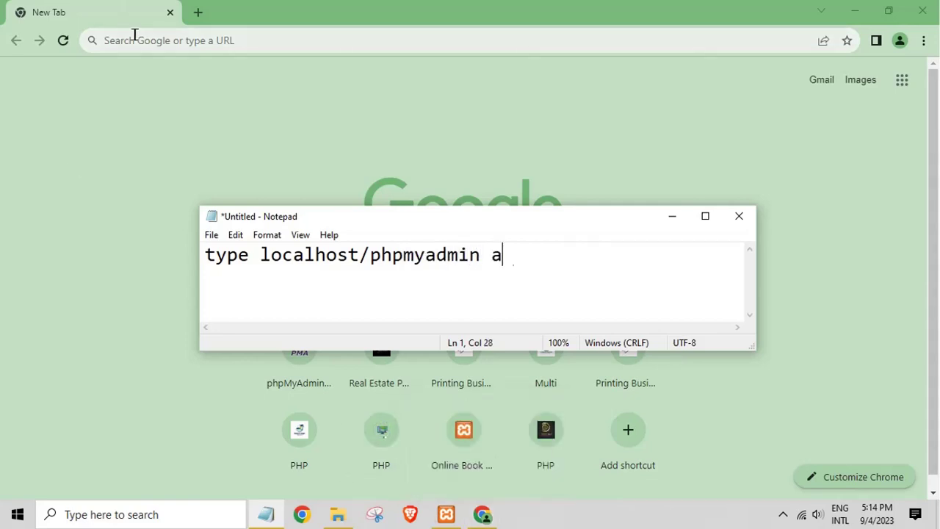
type("ny brow")
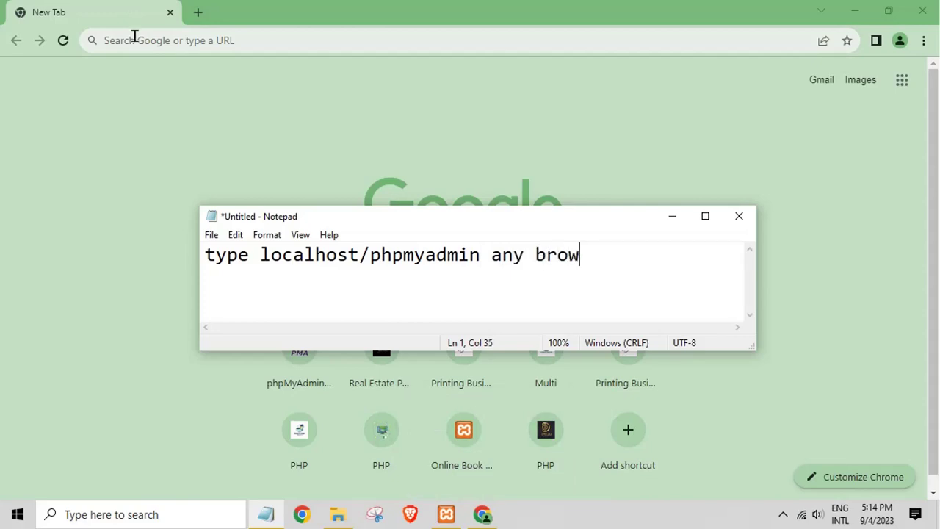
type("ser")
Step: Go to localhost/phpmyadmin in Chrome's address bar
left_click(121, 36)
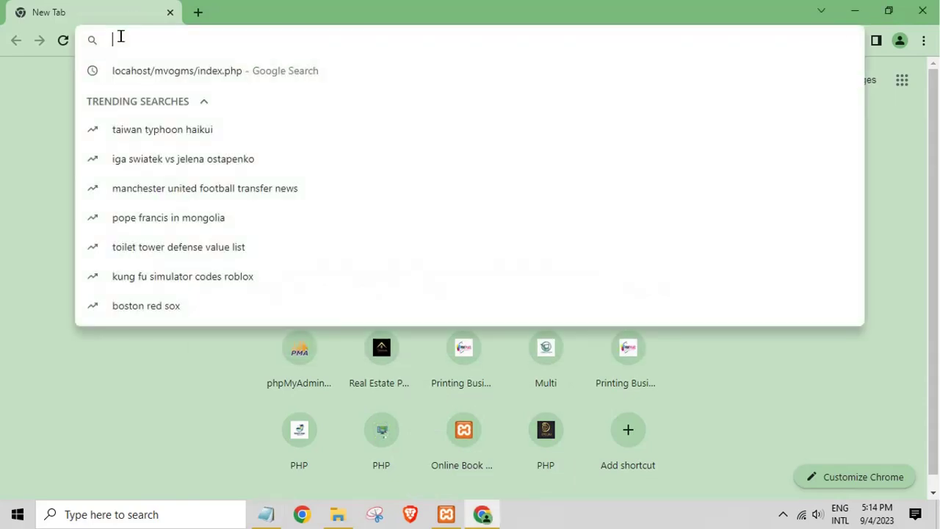
type("local")
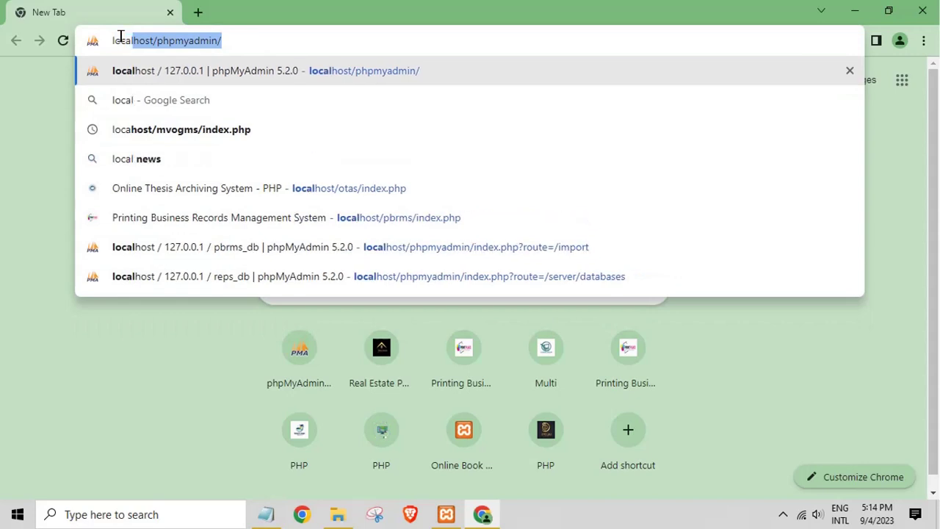
type("host/")
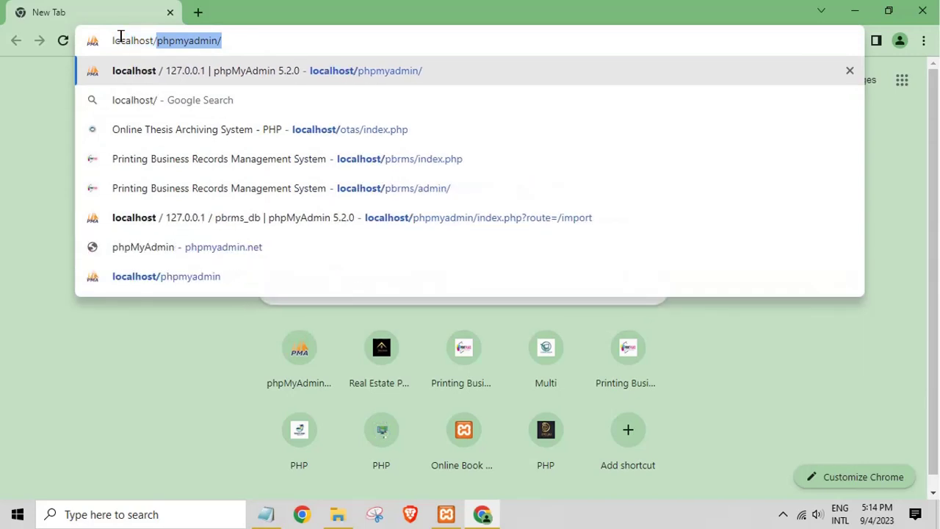
type("phpmyadmin")
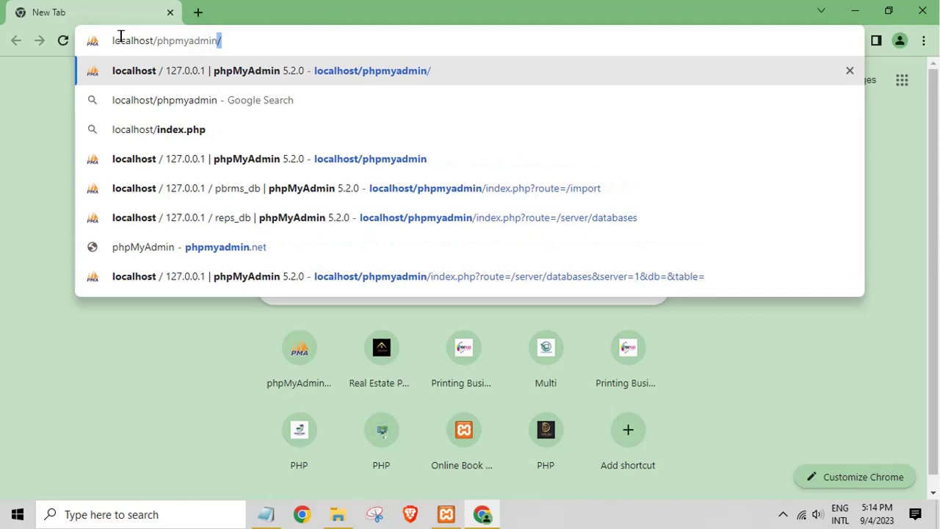
key("Return")
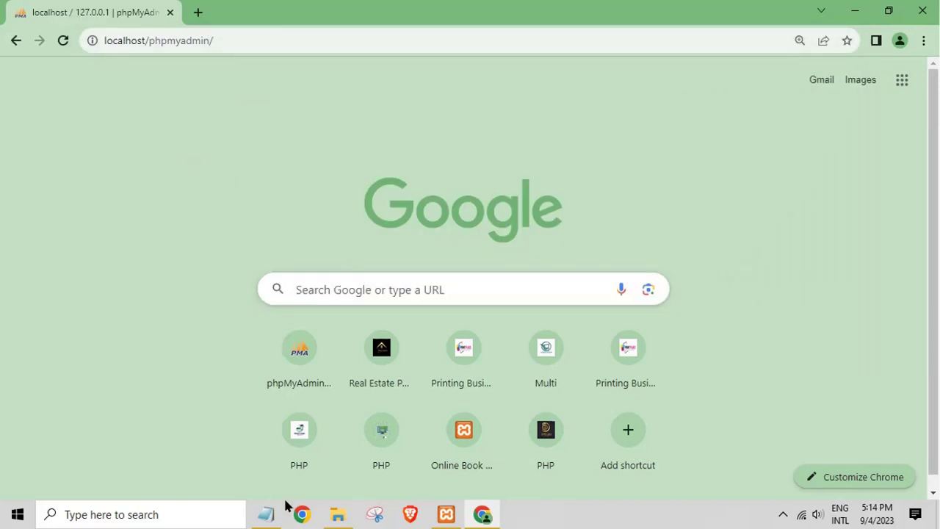
Step: Change the note to 'craate database' and start a New database in phpMyAdmin
left_click(266, 515)
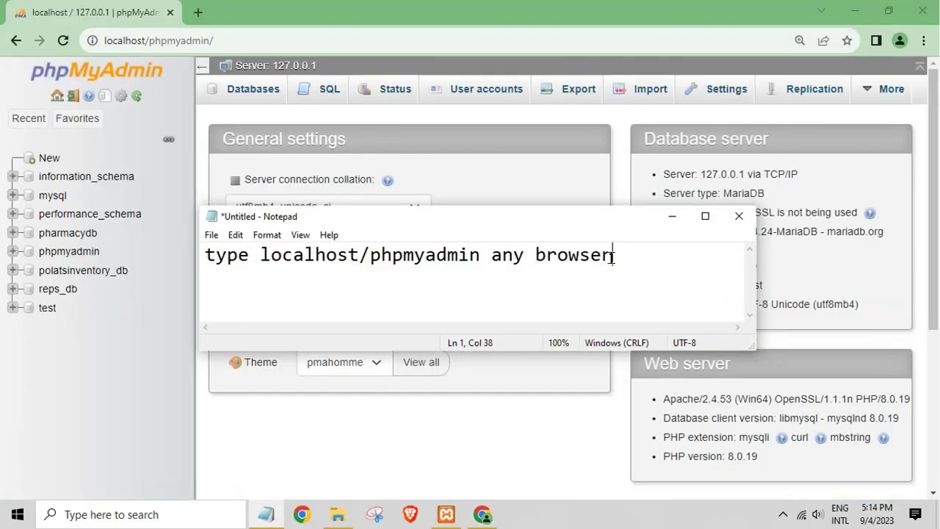
left_click_drag(613, 255, 2, 250)
key("BackSpace")
type("c")
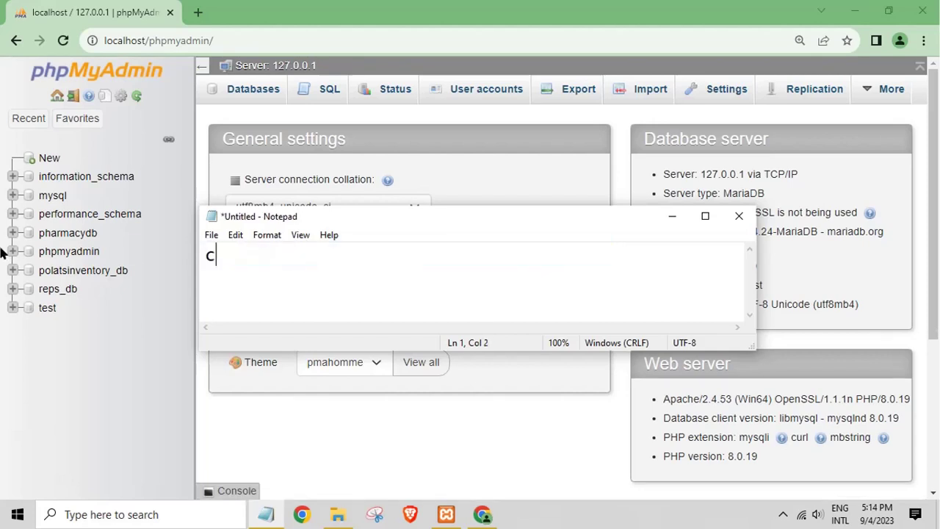
type("raate d")
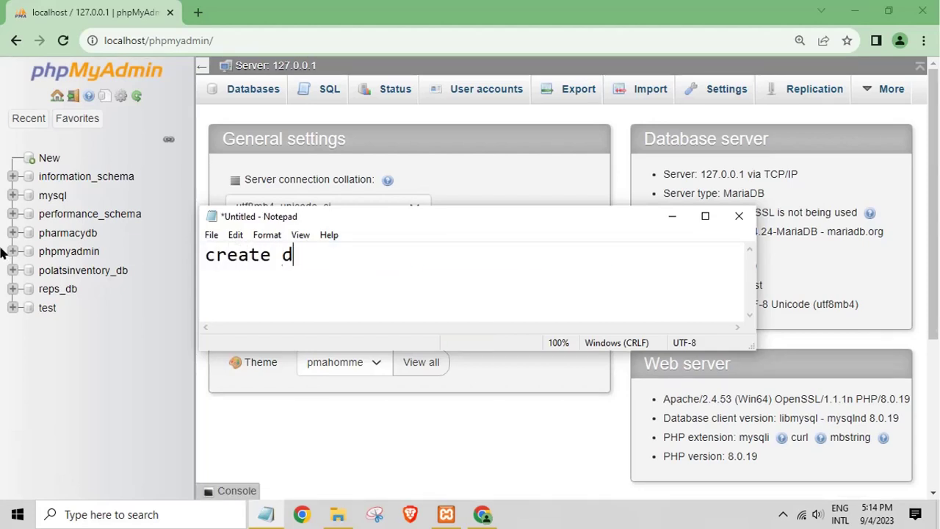
type("atabase")
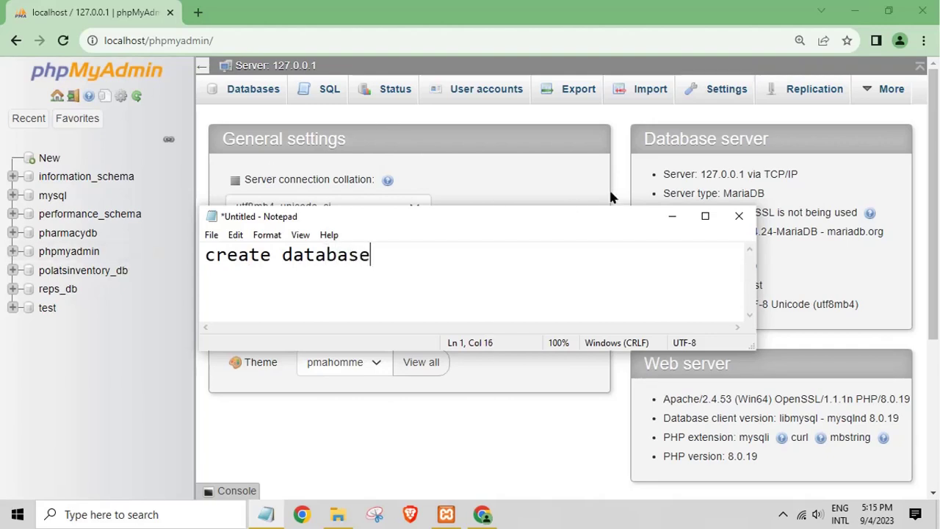
left_click(673, 219)
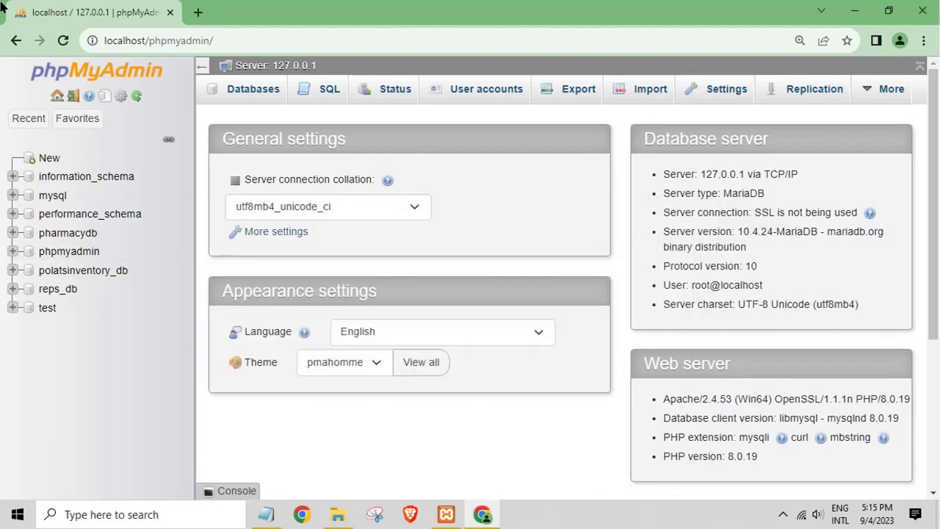
left_click(49, 158)
Step: Put ovas_db.sql's filename into rename editing in File Explorer to copy it
left_click(339, 514)
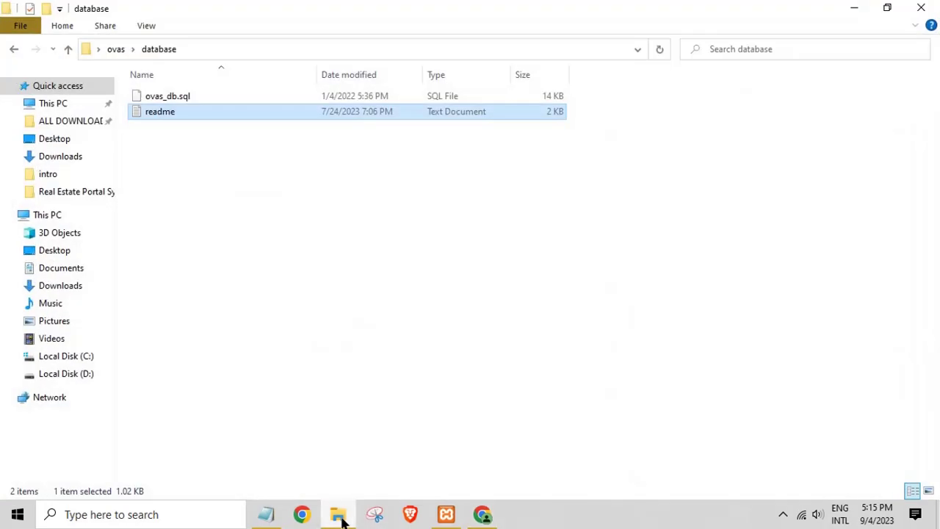
left_click(164, 101)
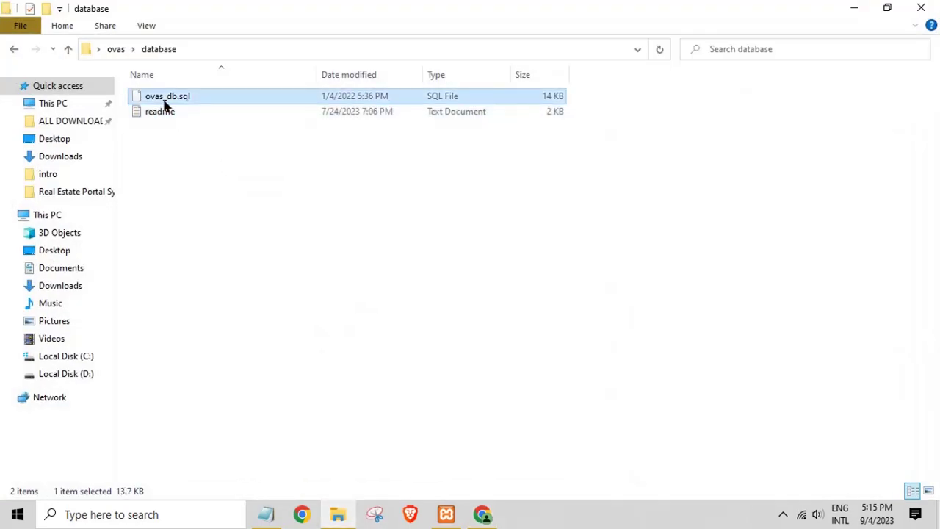
right_click(165, 105)
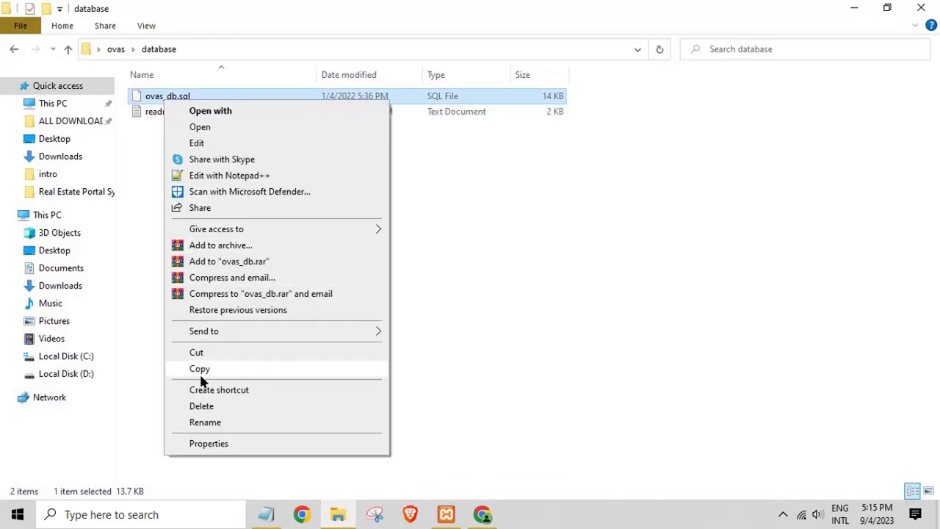
left_click(205, 421)
key("ctrl+c")
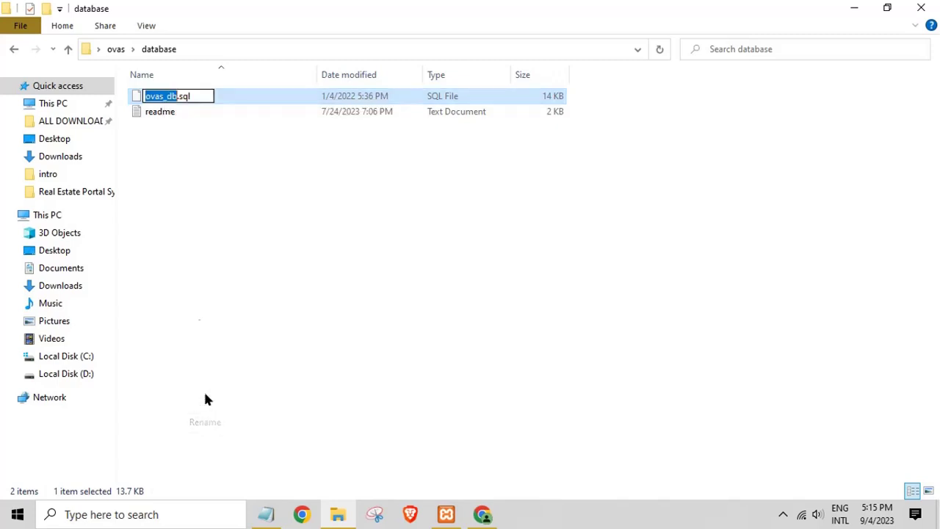
right_click(156, 99)
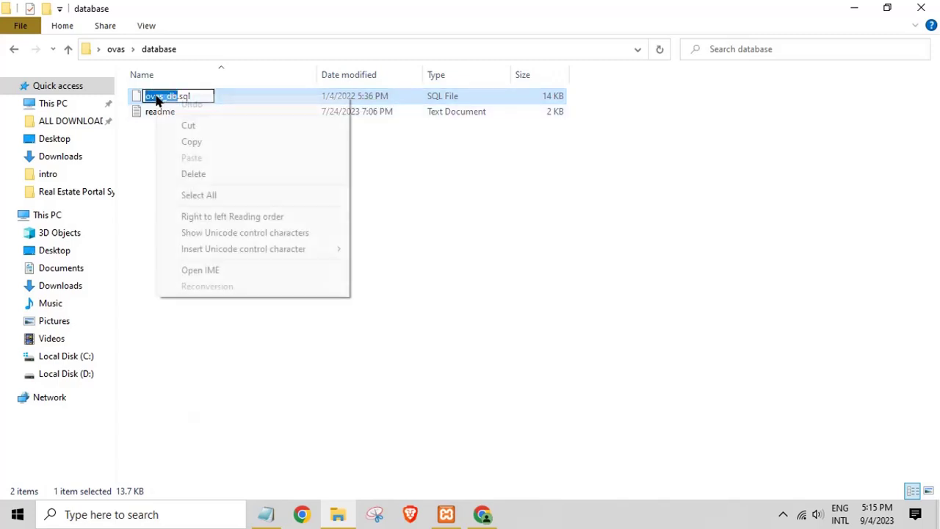
Step: Paste 'ovas_db' as the database name, keep utf8mb4_general_ci collation, and create it
left_click(194, 141)
left_click(854, 12)
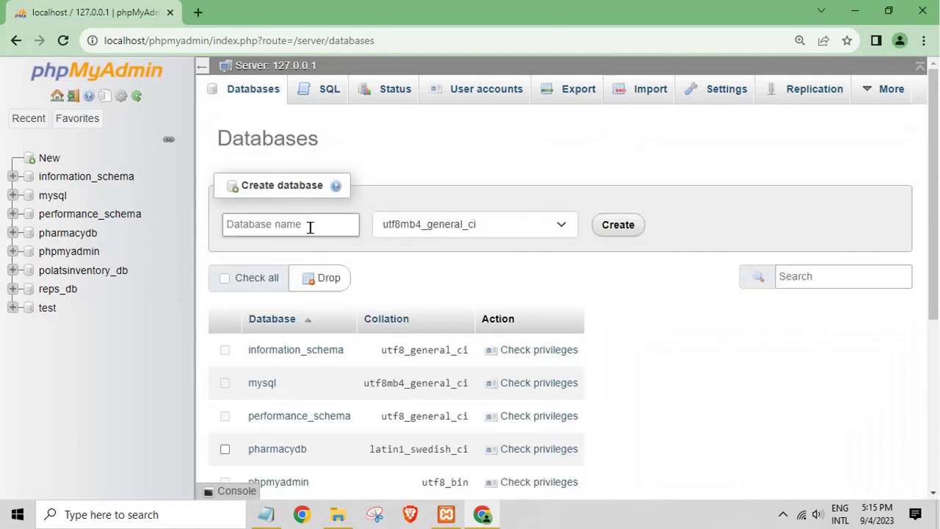
left_click(311, 225)
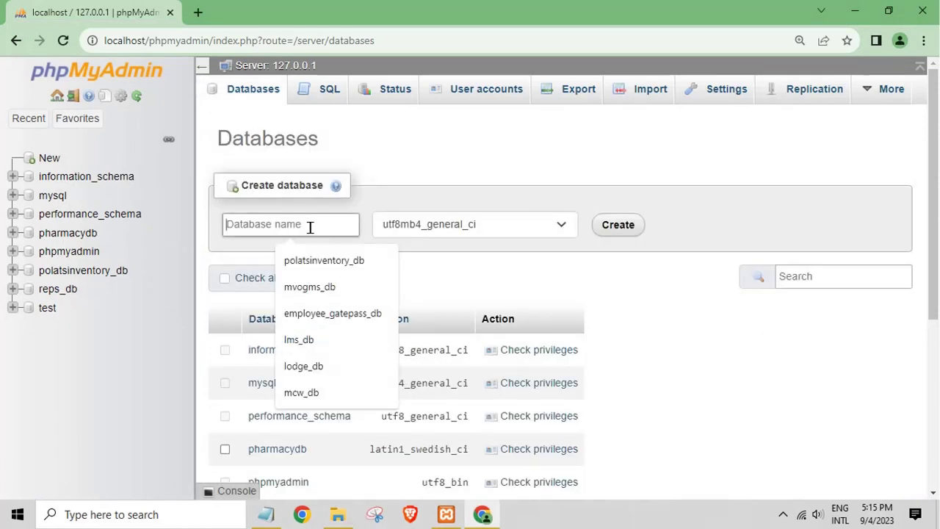
right_click(312, 232)
left_click(326, 343)
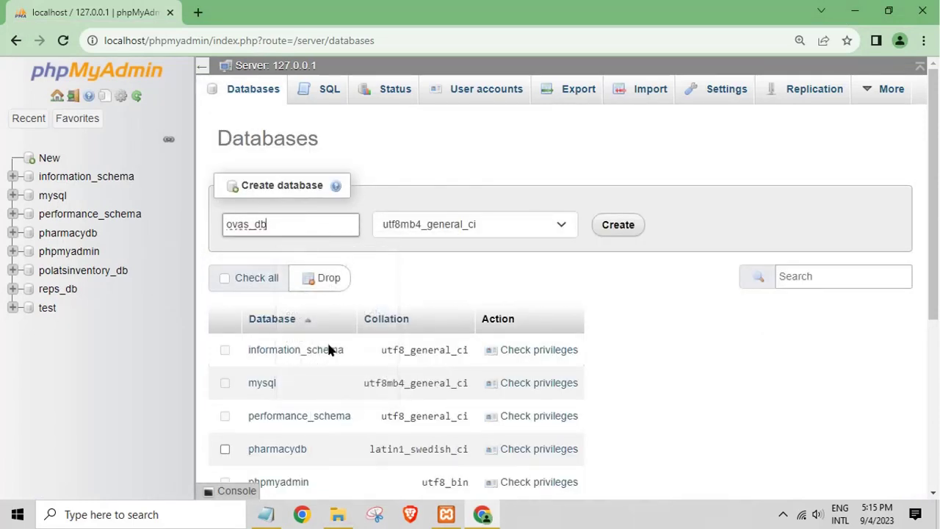
left_click(466, 228)
left_click_drag(573, 465, 576, 253)
left_click(474, 250)
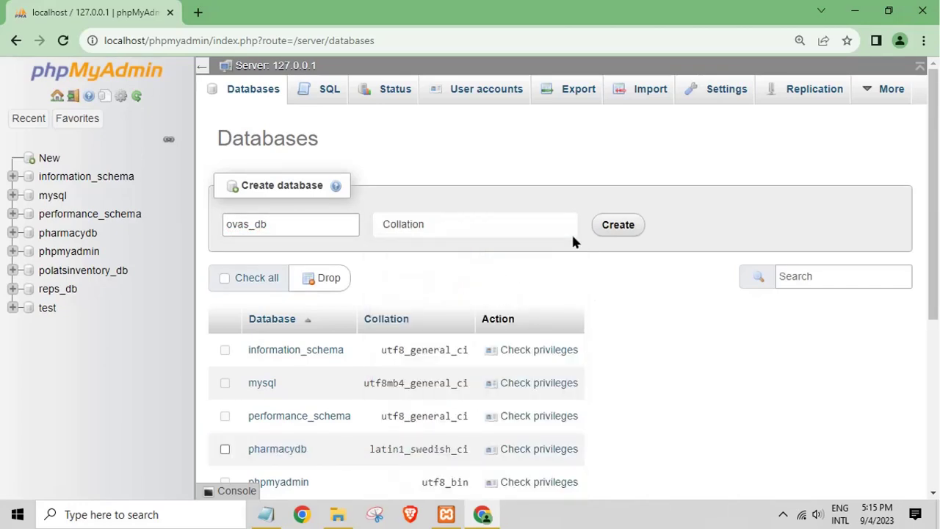
left_click(625, 229)
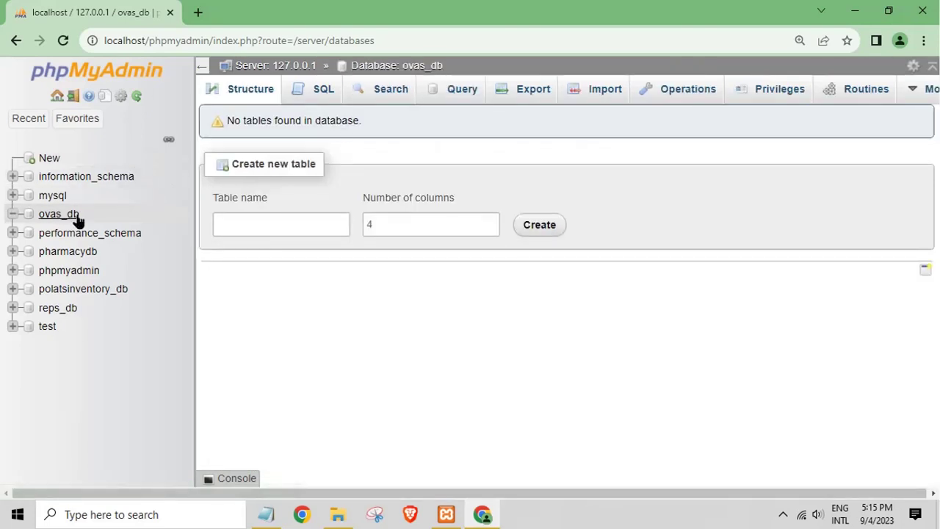
Step: Change the note to 'import' and open ovas_db's Import page
left_click(266, 514)
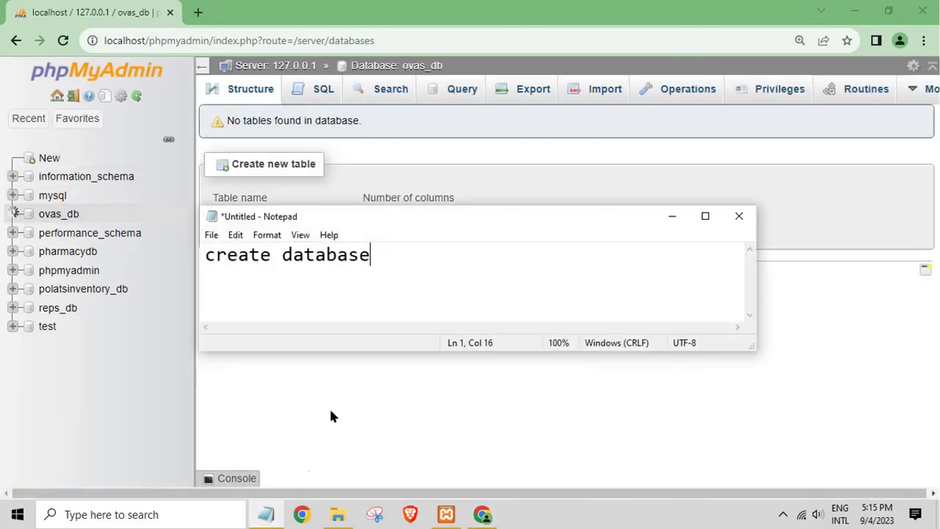
left_click_drag(370, 255, 215, 255)
key("shift+Home")
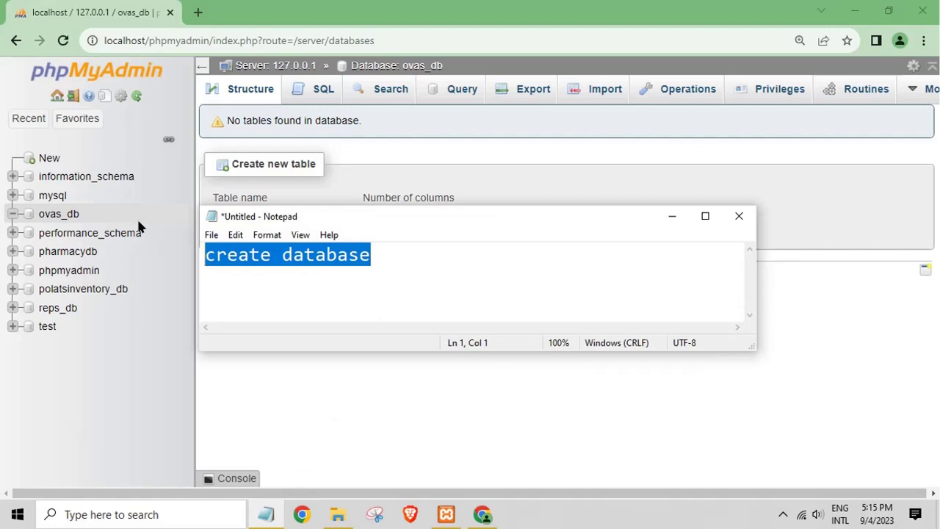
type("import")
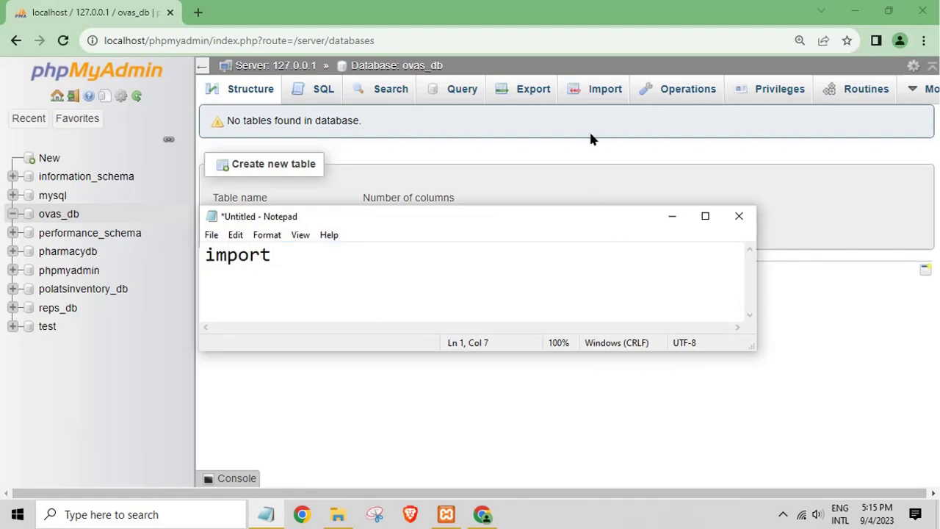
left_click(588, 101)
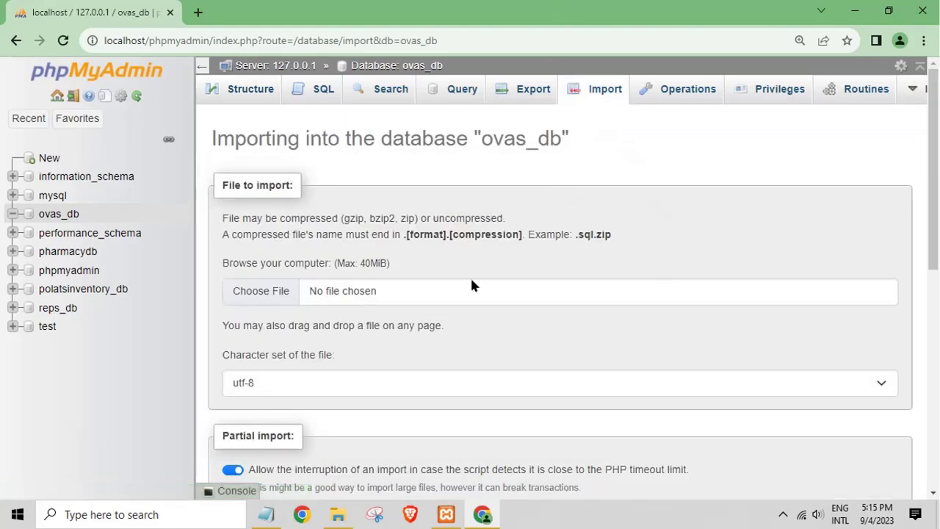
Step: Choose Desktop > ovas > database > ovas_db.sql as the file to import
left_click(338, 514)
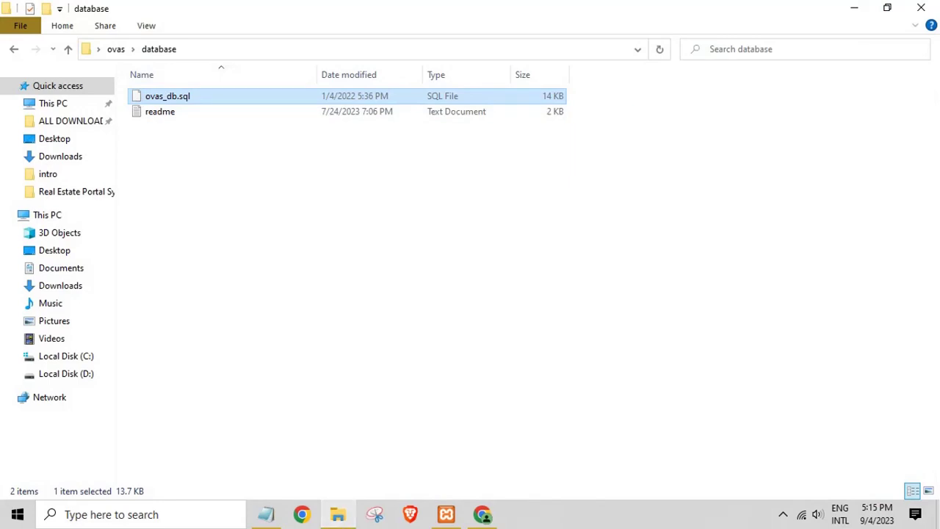
left_click(338, 514)
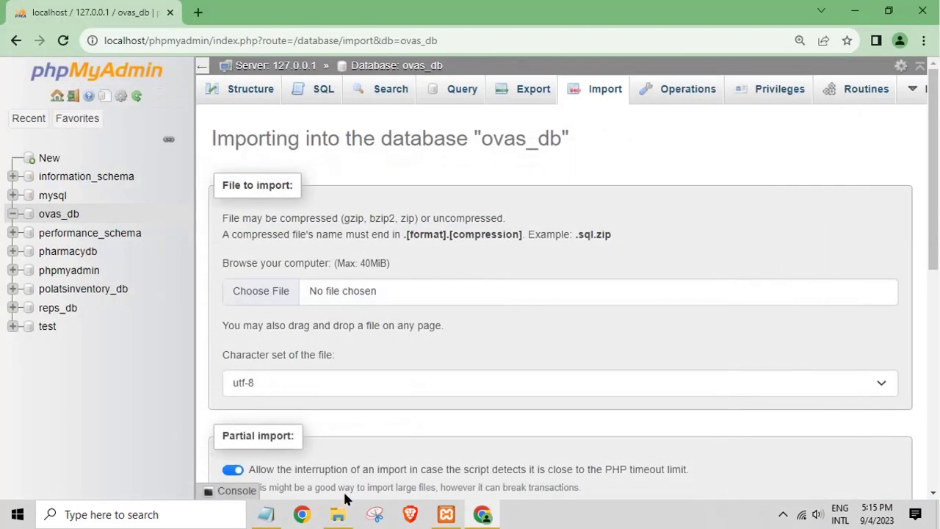
left_click(261, 298)
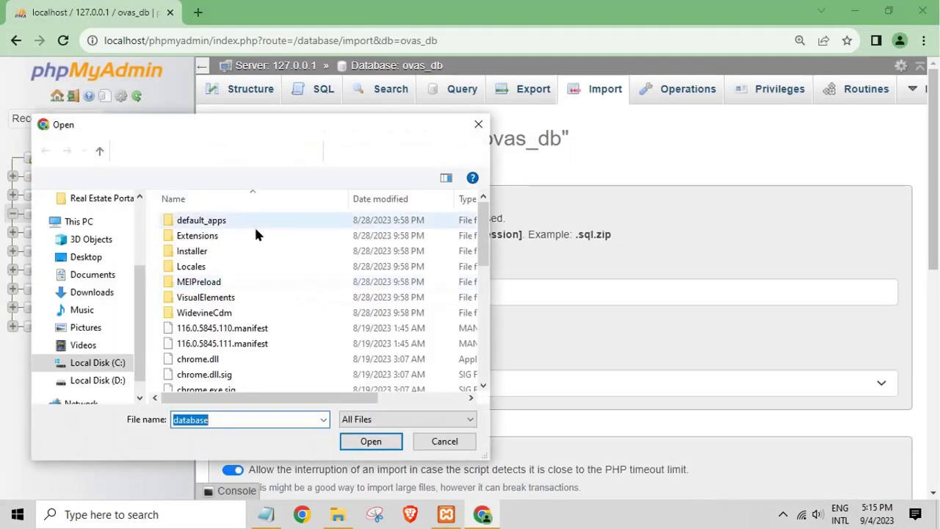
left_click(76, 241)
left_click(77, 256)
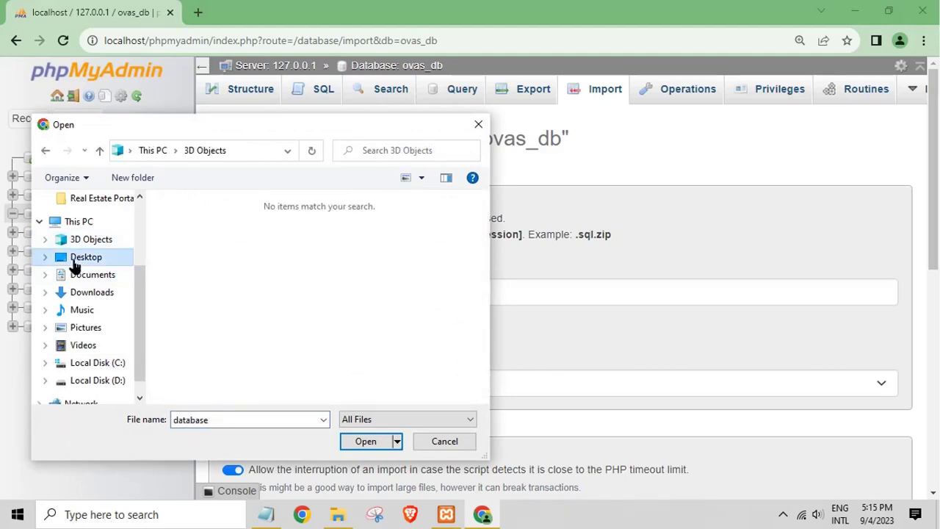
double_click(365, 269)
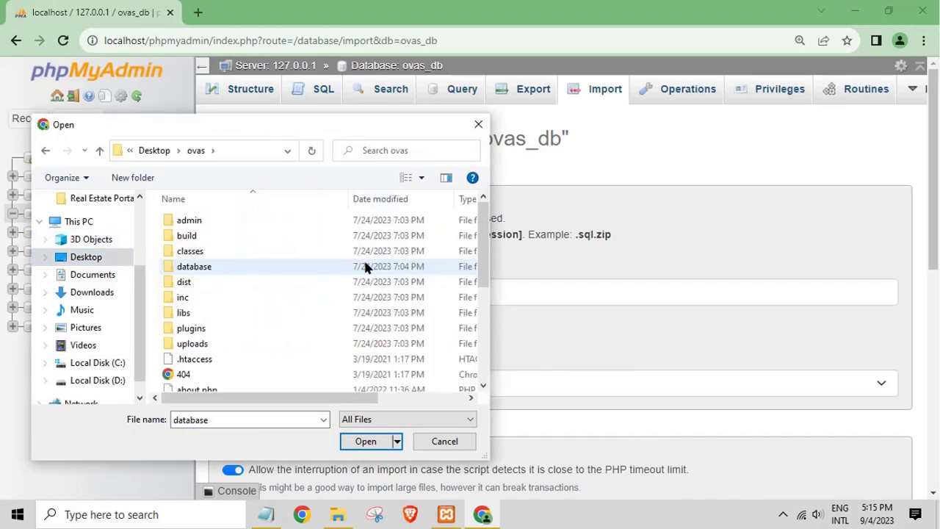
double_click(194, 267)
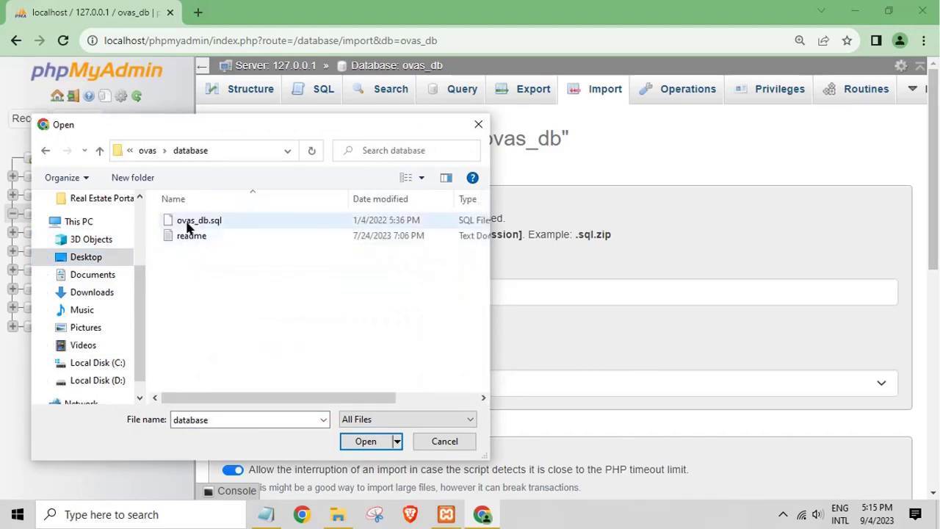
left_click(192, 221)
left_click(365, 442)
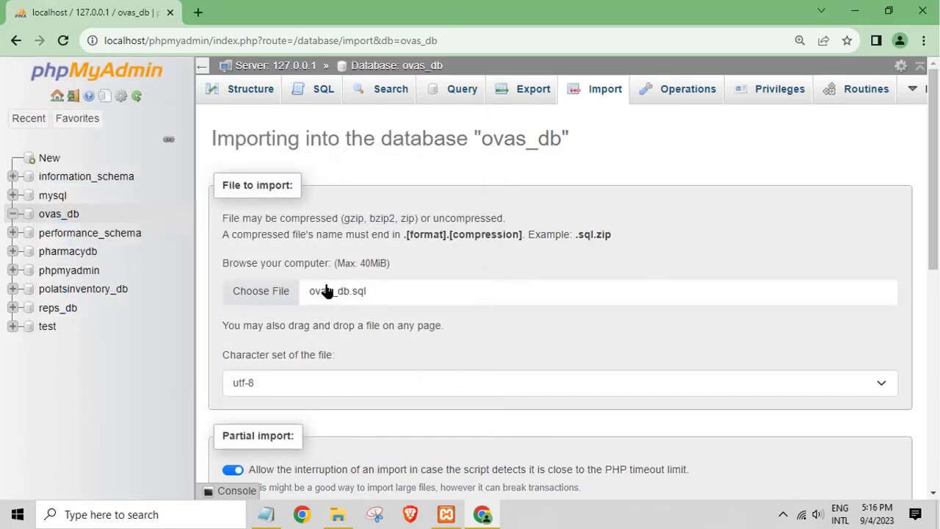
left_click_drag(932, 245, 930, 478)
Step: Run the ovas_db.sql import, note 'Wait to succes im', and review the 36 executed queries
left_click(235, 445)
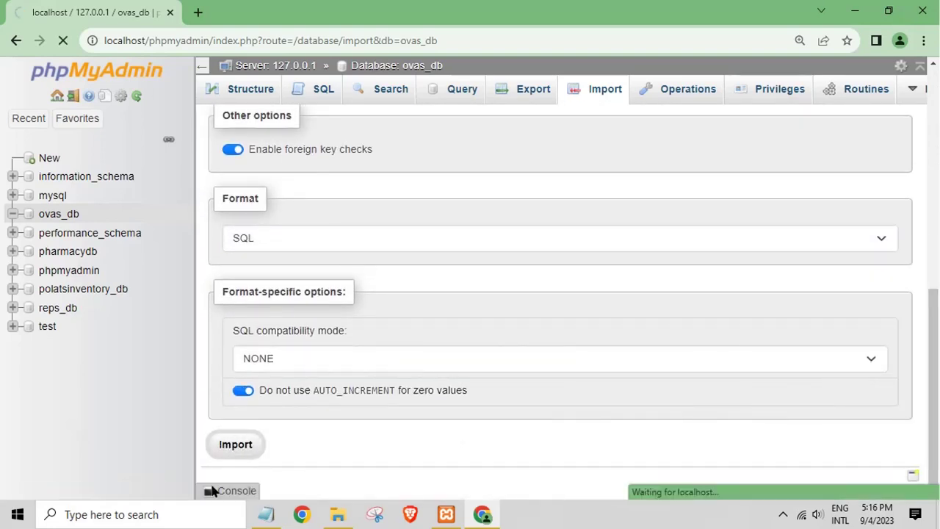
left_click(266, 515)
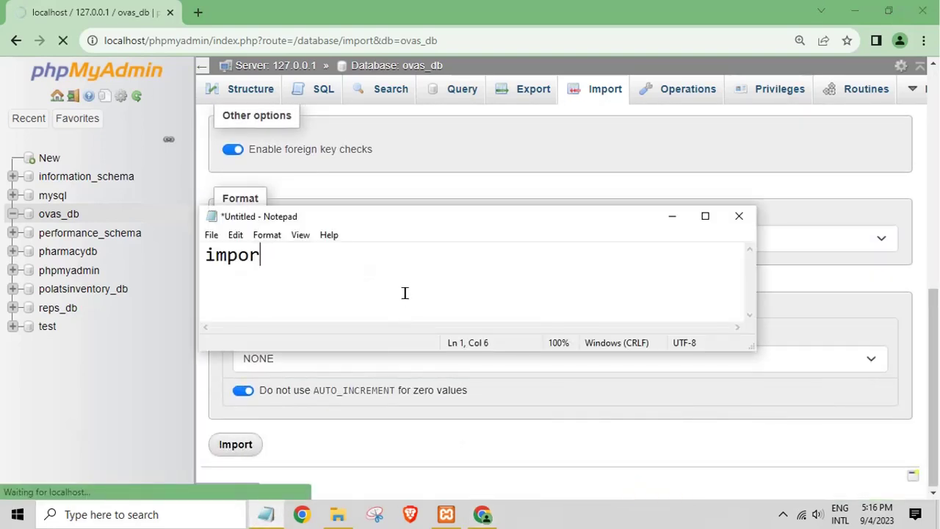
key("BackSpace")
key("BackSpace")
key("BackSpace")
key("BackSpace")
key("BackSpace")
type("Wa")
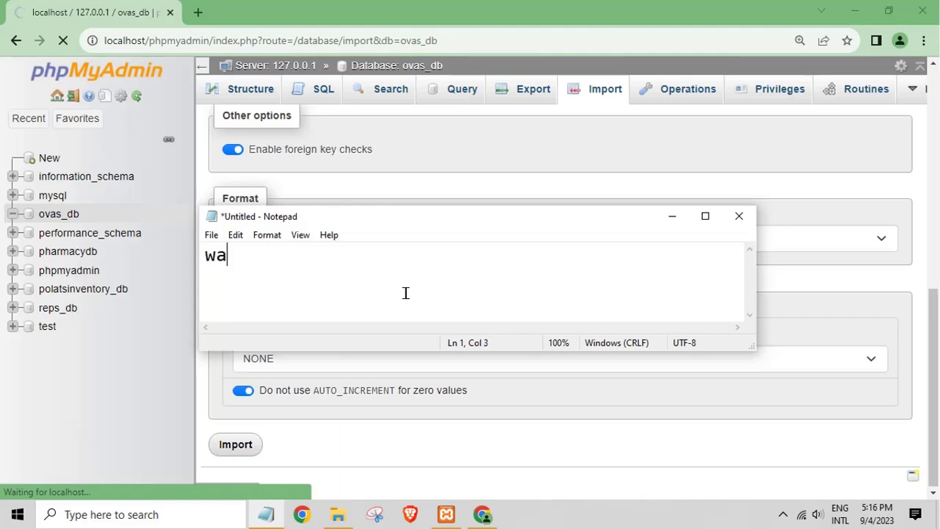
type("it to su")
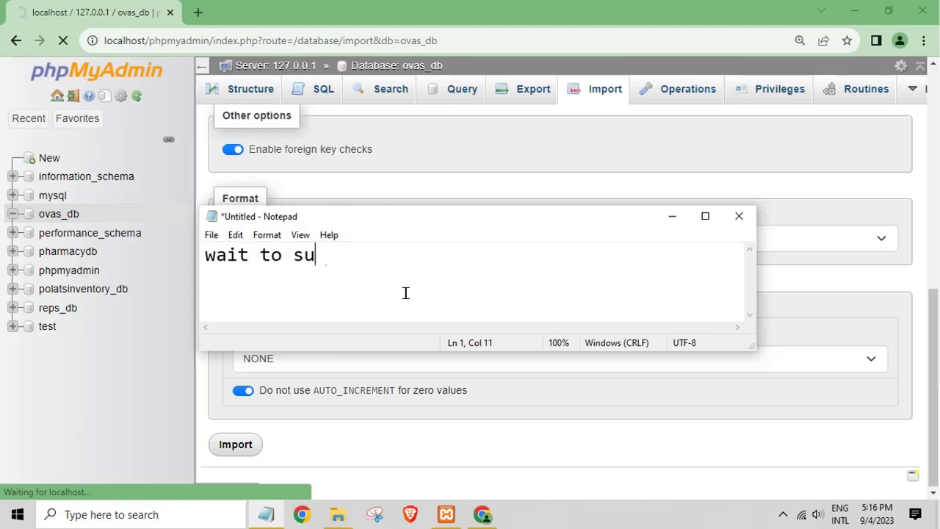
type("cces import")
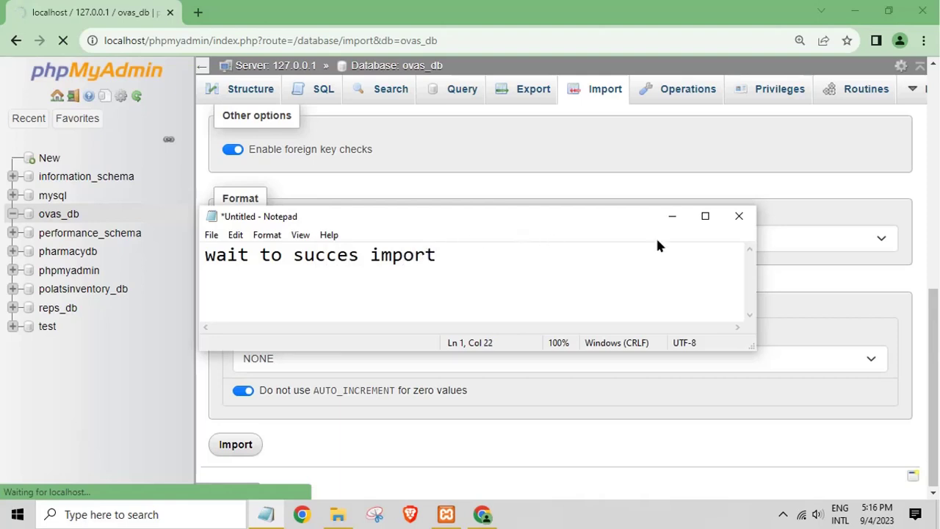
left_click(666, 218)
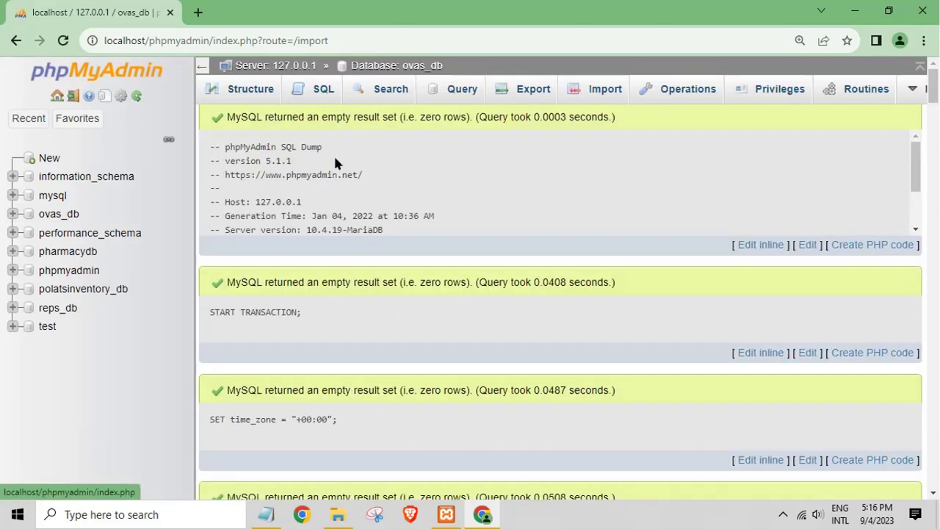
scroll(390, 227, "down", 4)
left_click_drag(933, 121, 934, 488)
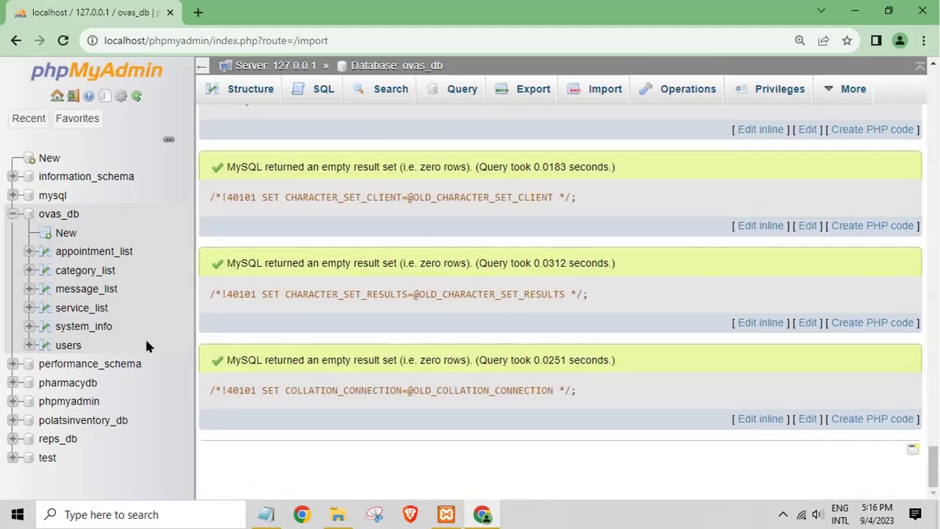
Step: Browse the rows of the users, system_info and appointment_list tables
left_click(67, 347)
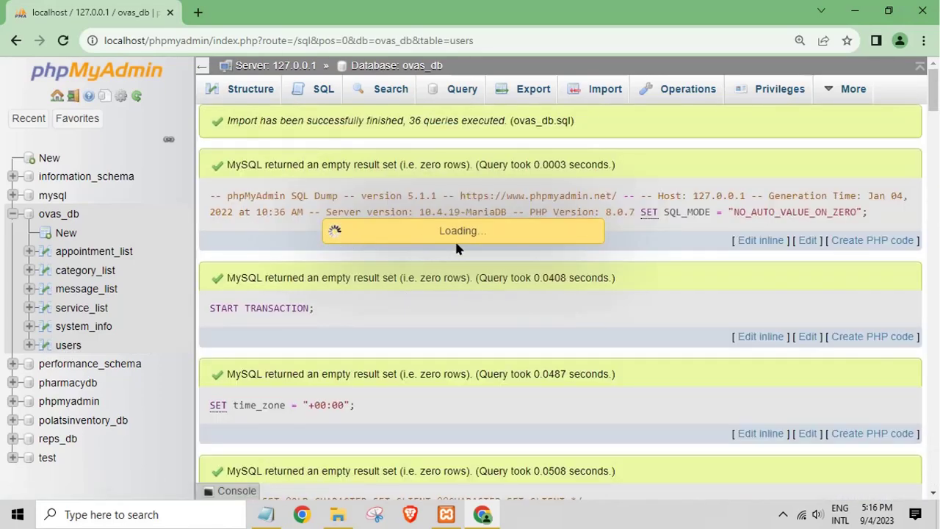
left_click_drag(452, 231, 336, 250)
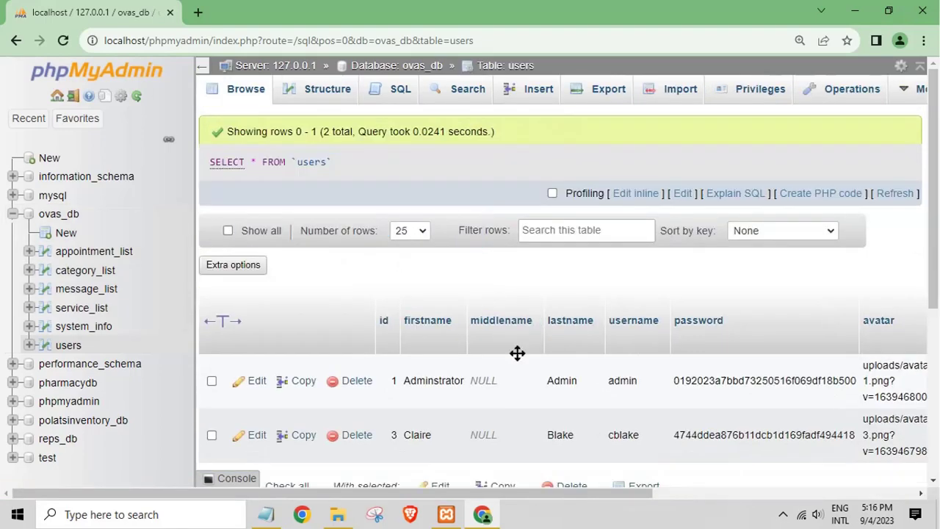
left_click(83, 326)
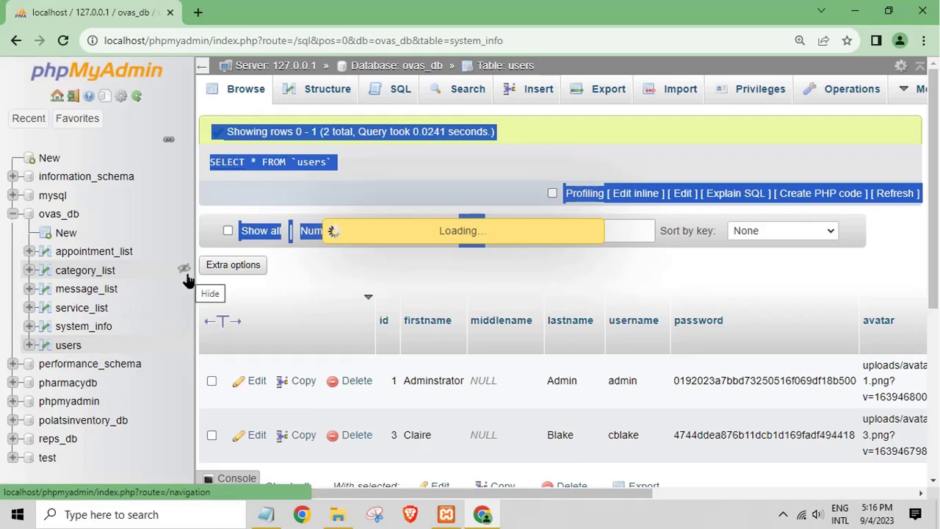
left_click(74, 252)
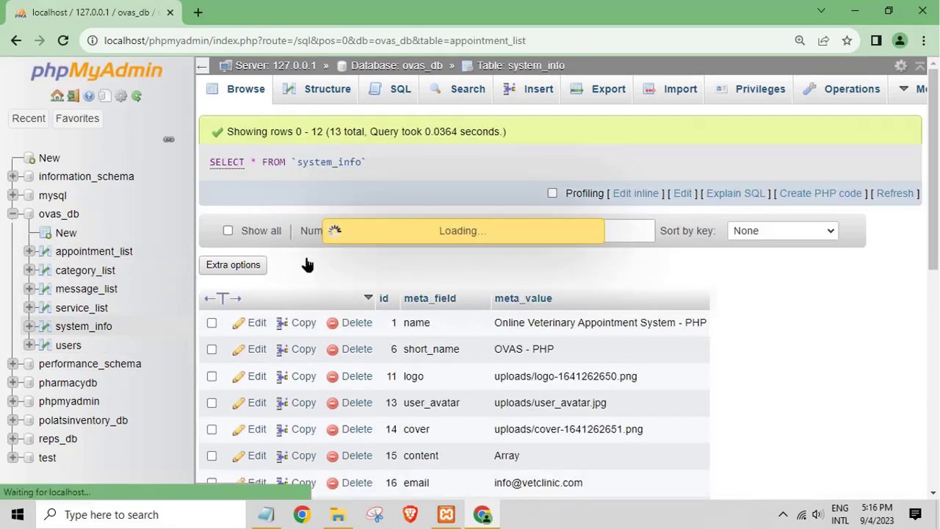
scroll(350, 272, "down", 2)
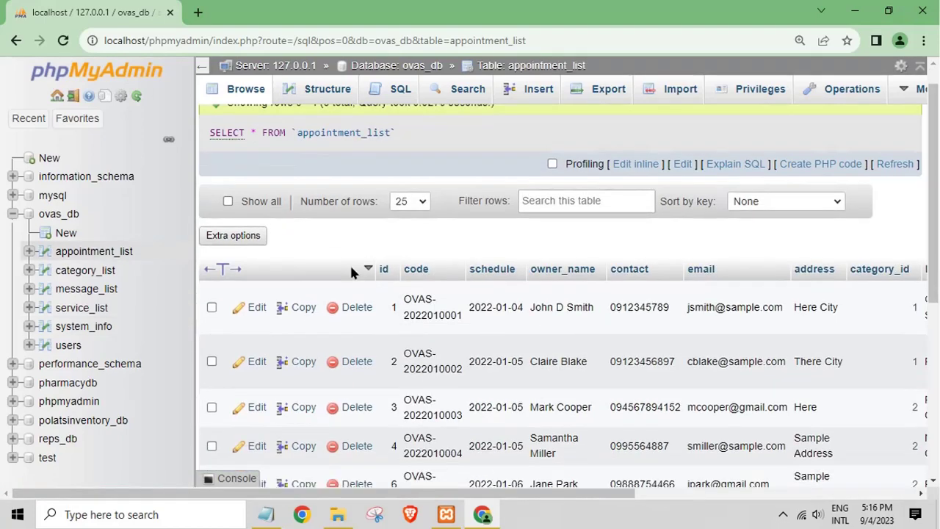
Step: Jot a note about the XAMPP install drive, clear it, then hide Notepad and Chrome
left_click(272, 513)
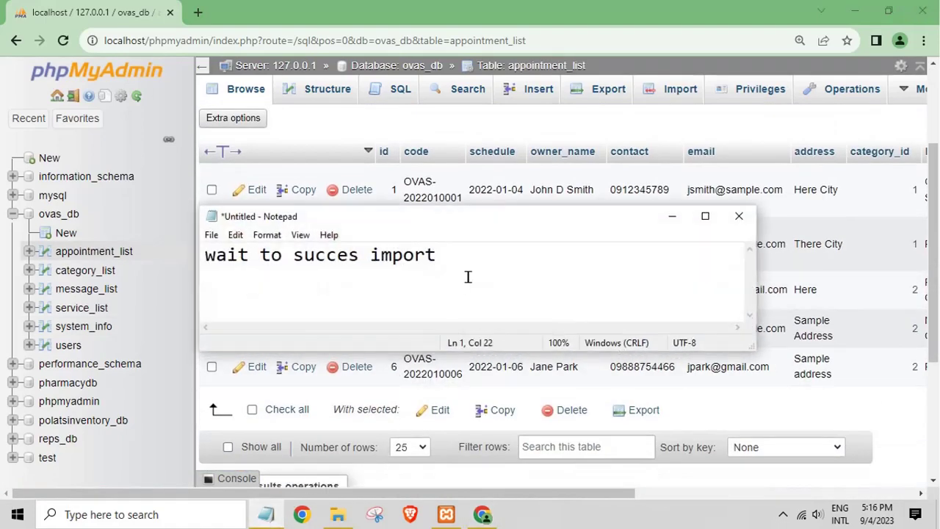
key("ctrl+a")
type("m")
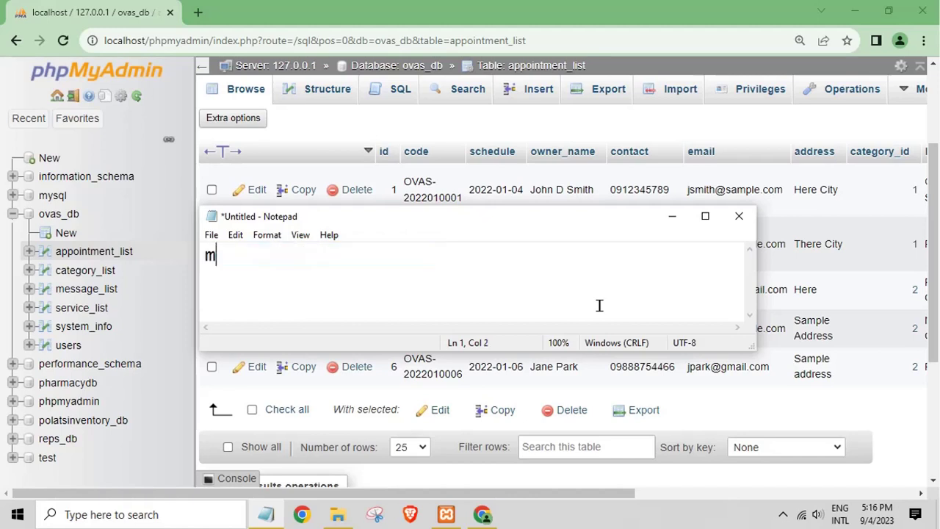
type("y xampp ")
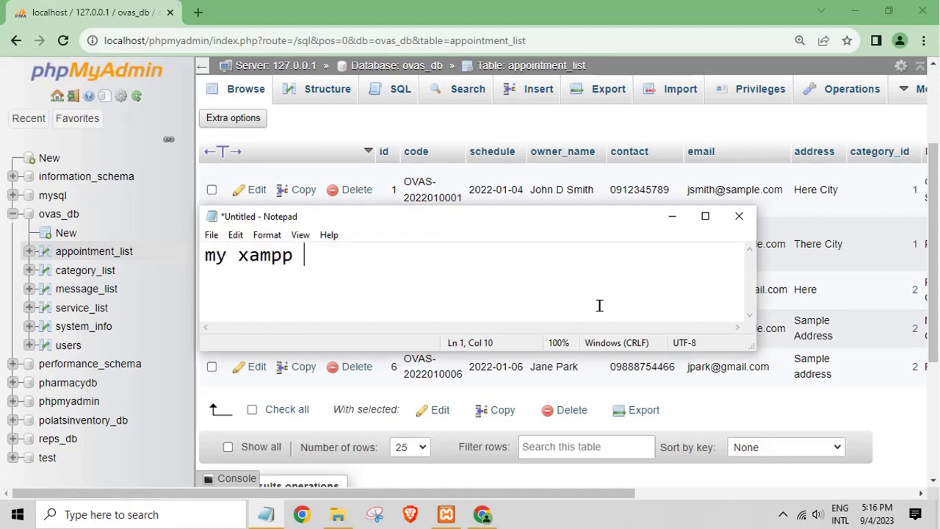
type("install ind")
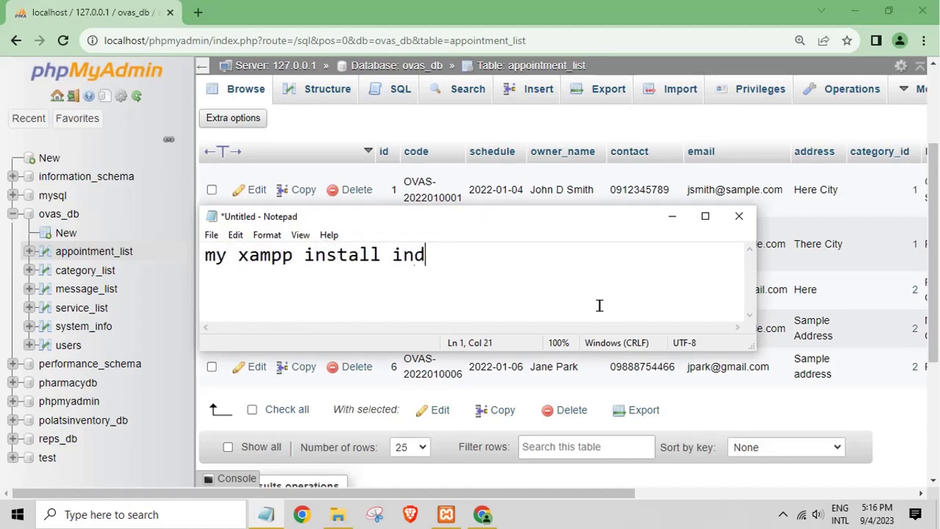
key("BackSpace")
type("de")
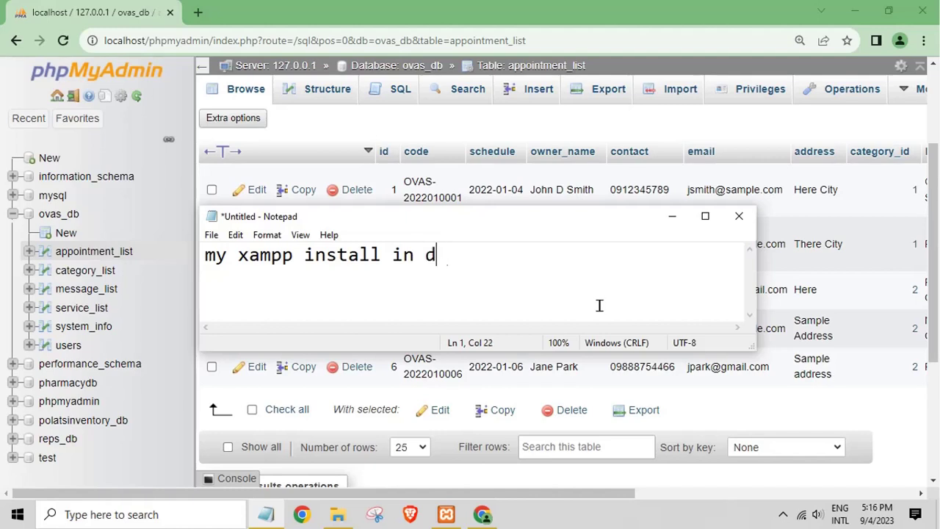
type("rive D")
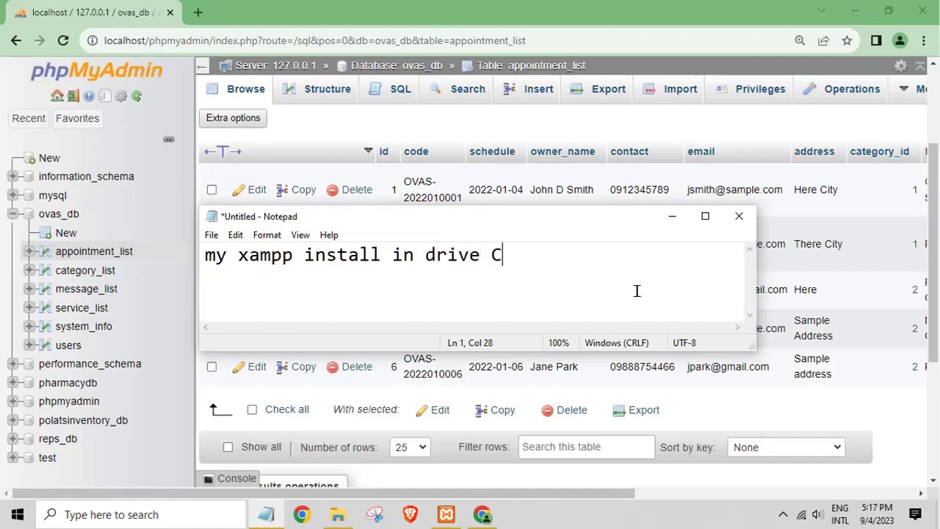
left_click_drag(568, 291, 139, 255)
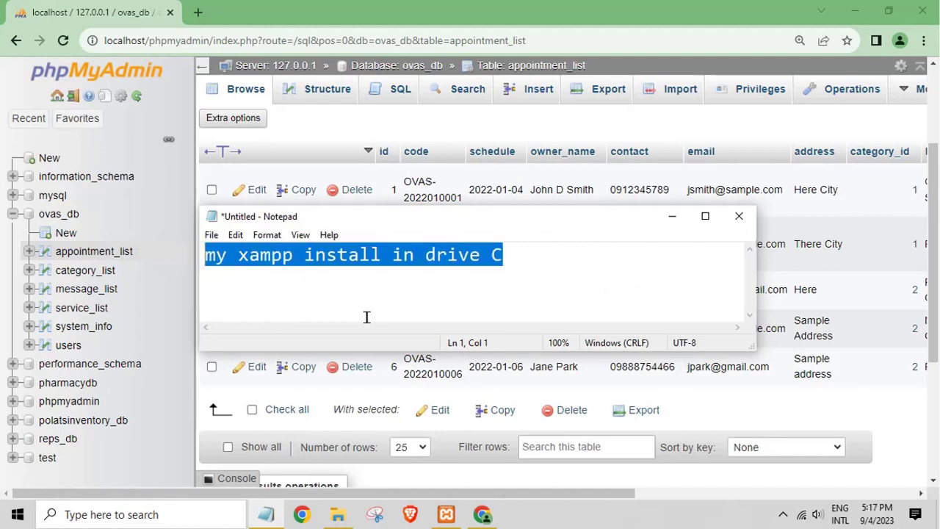
key("BackSpace")
left_click(678, 216)
left_click(854, 11)
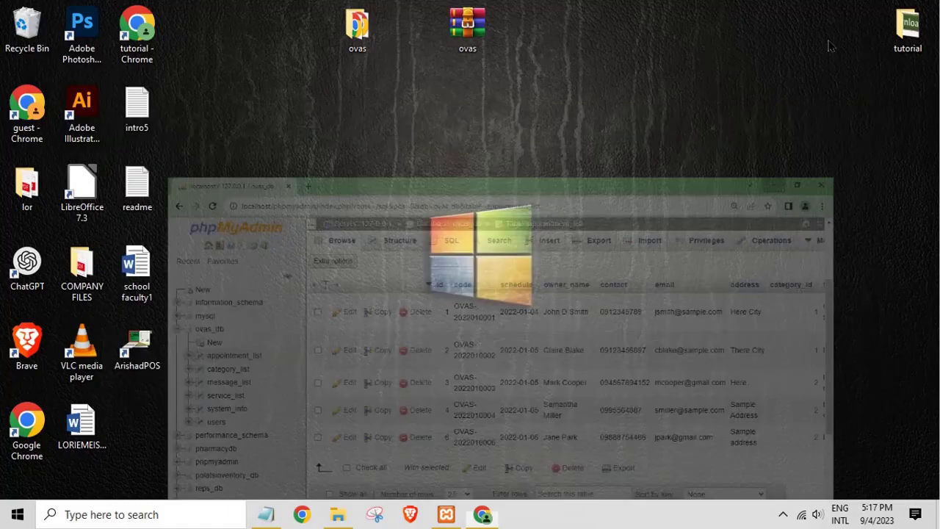
Step: Close the database folder window and copy the ovas folder from the desktop
left_click(352, 519)
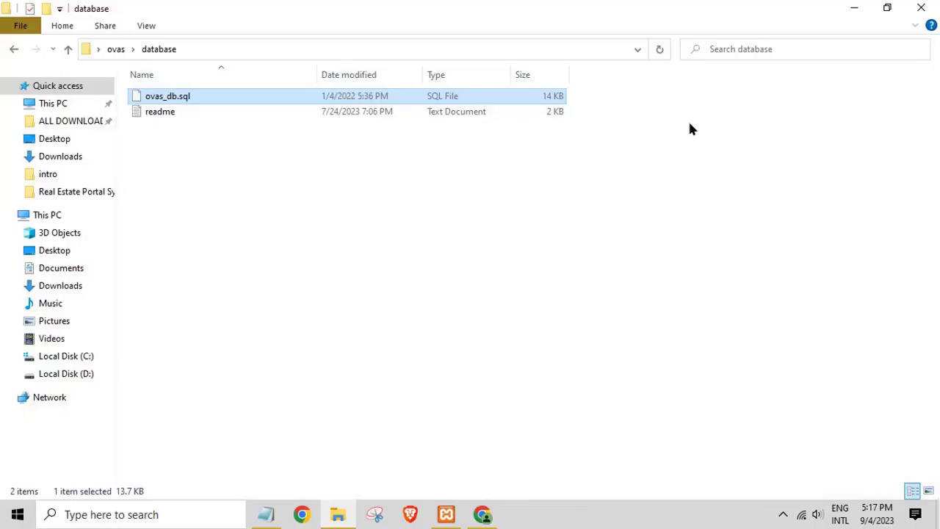
left_click(923, 7)
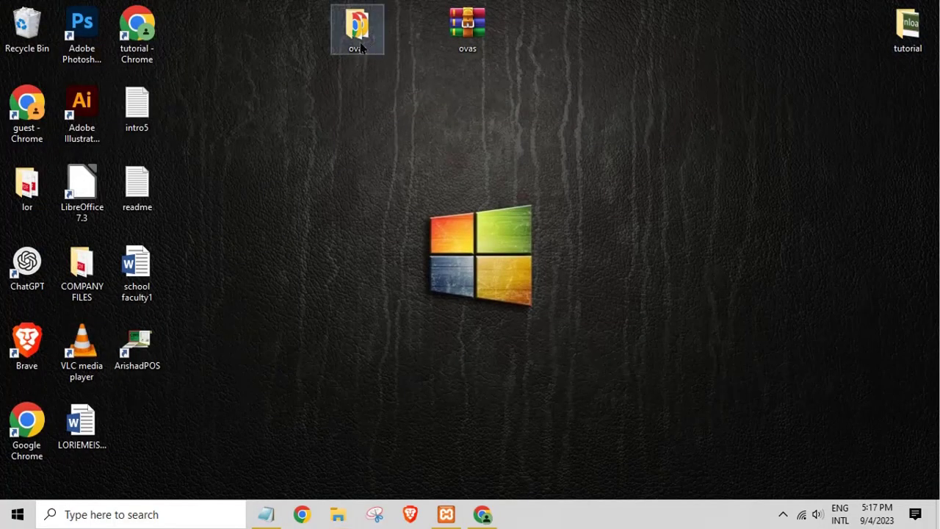
right_click(360, 43)
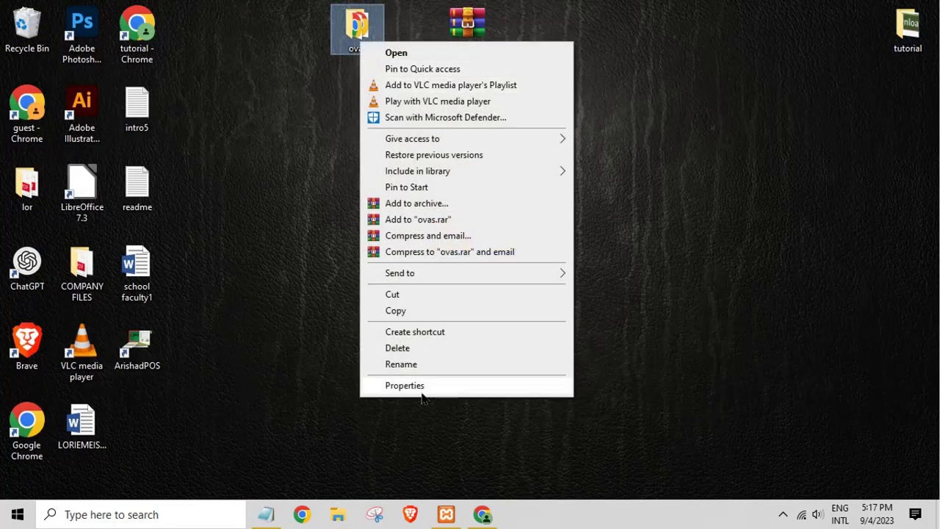
left_click(395, 311)
Step: Navigate File Explorer to This PC > Local Disk (C:) > xampp > htdocs
left_click(354, 515)
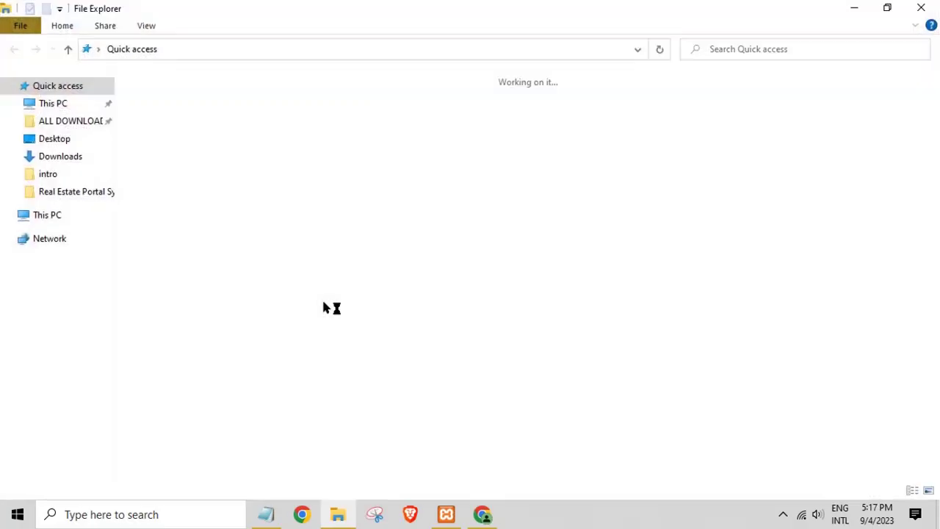
left_click(47, 214)
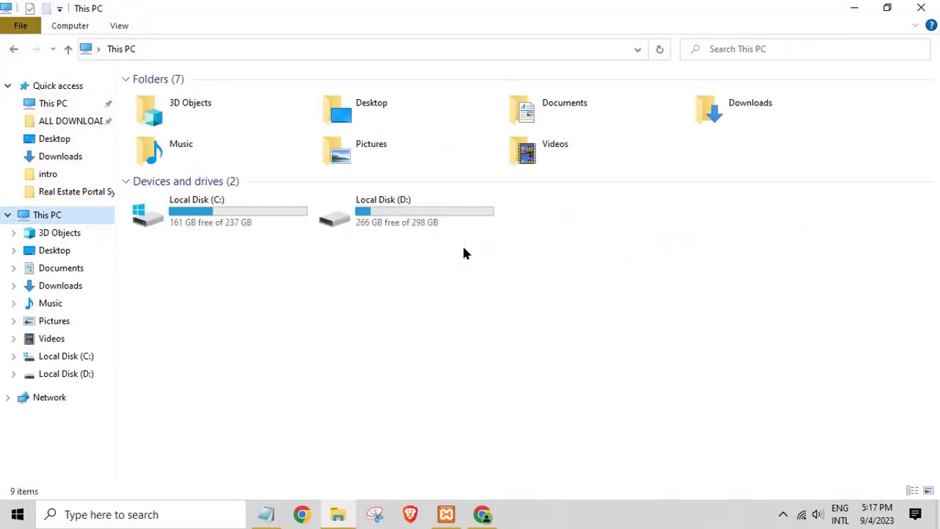
double_click(452, 213)
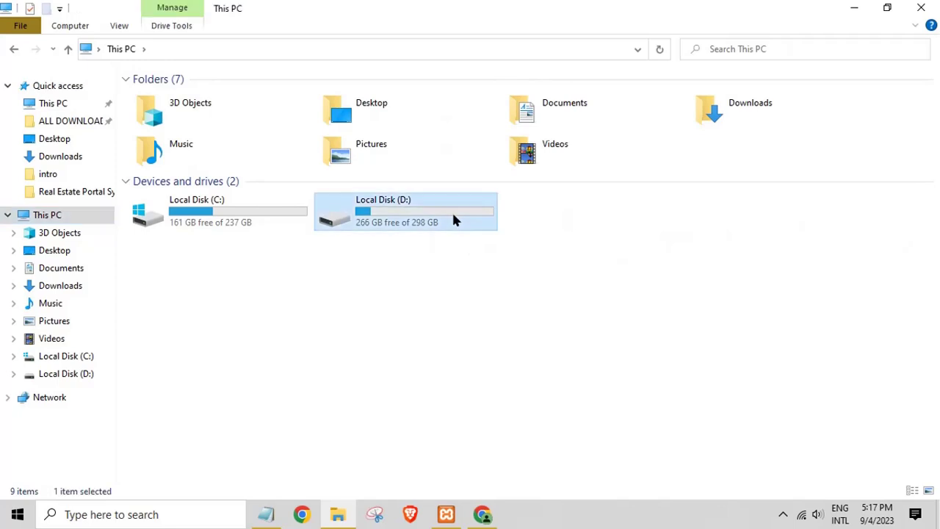
left_click(15, 51)
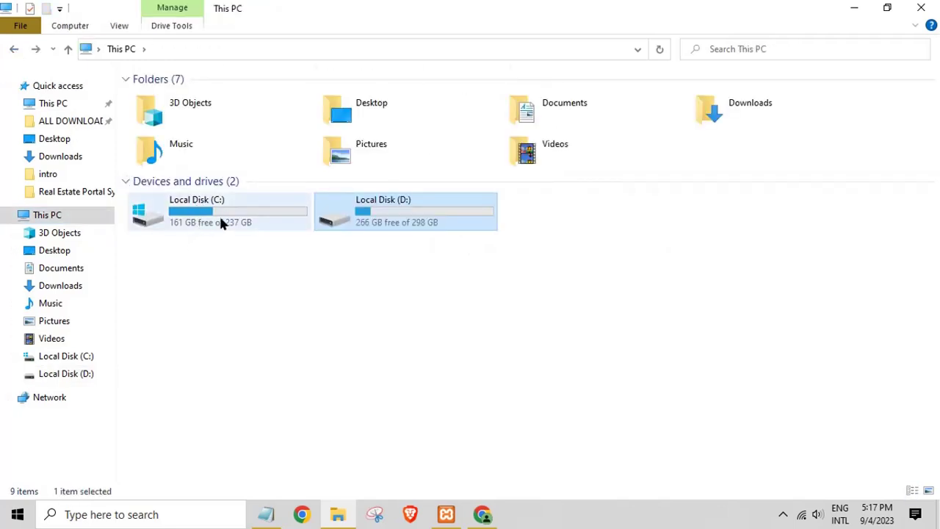
double_click(220, 218)
double_click(162, 267)
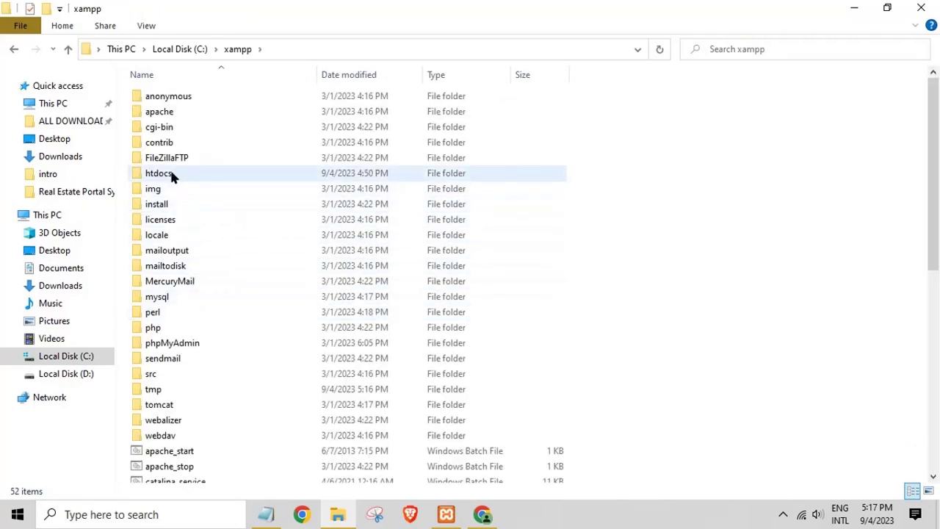
double_click(171, 174)
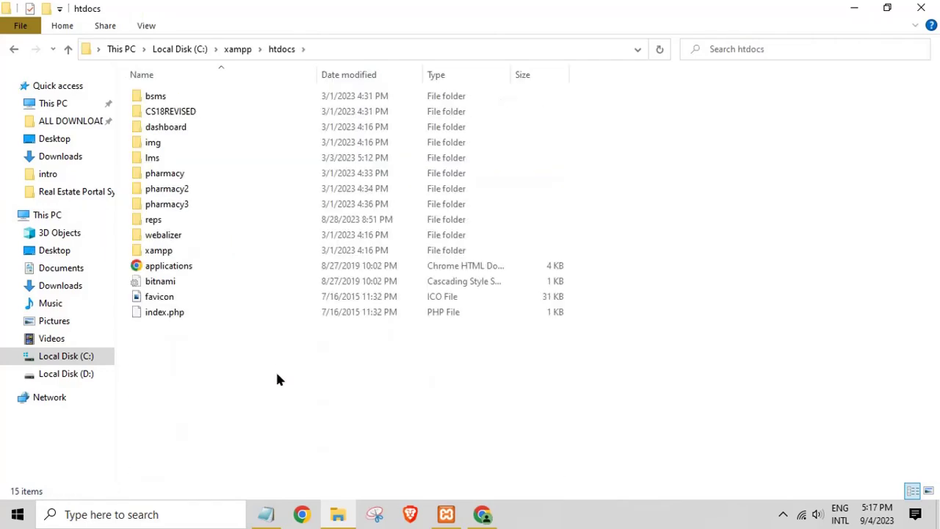
Step: Paste the copied ovas folder into C:\xampp\htdocs and open it
right_click(277, 370)
left_click(312, 265)
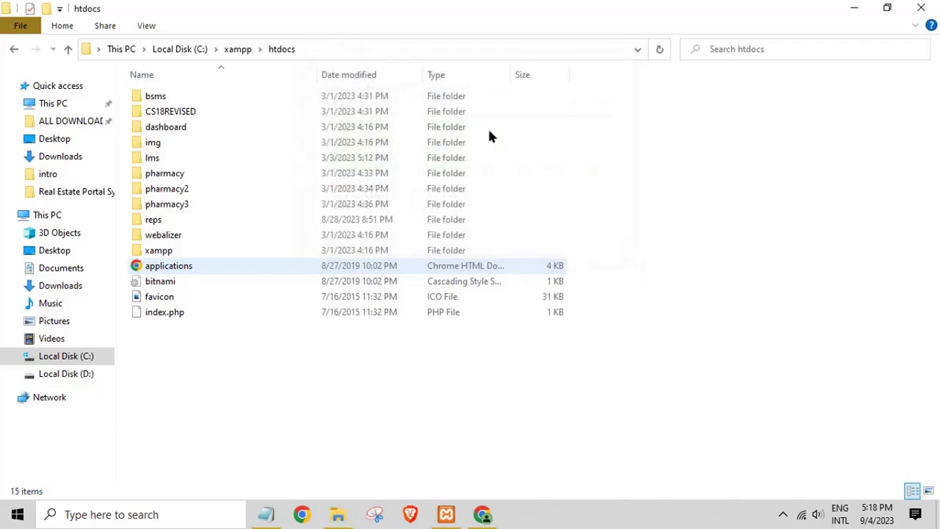
double_click(183, 178)
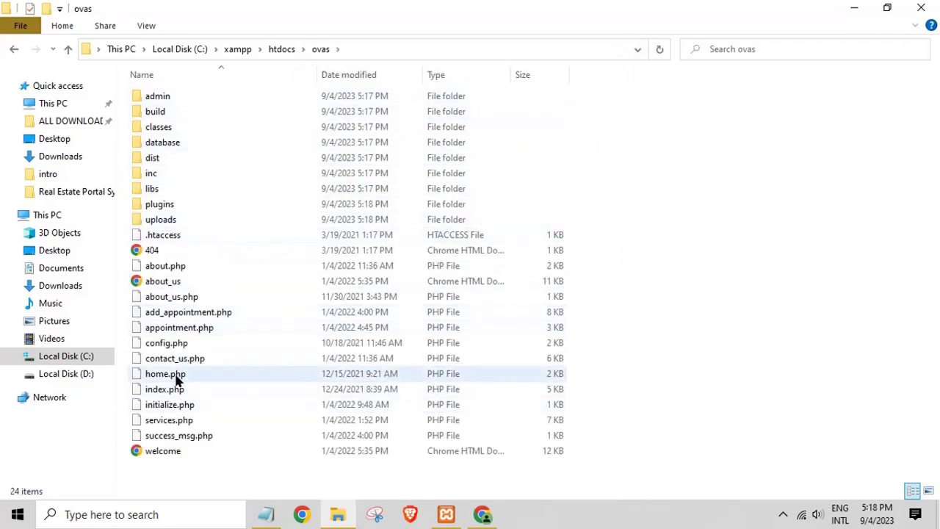
Step: Open the ovas index.php in Notepad++ and launch it in Chrome from the Run menu
left_click(167, 392)
right_click(167, 392)
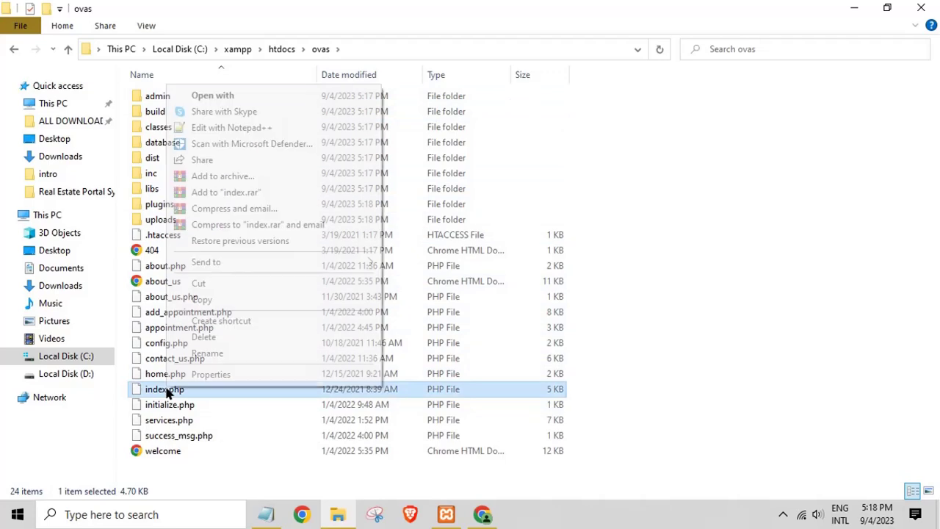
left_click(209, 128)
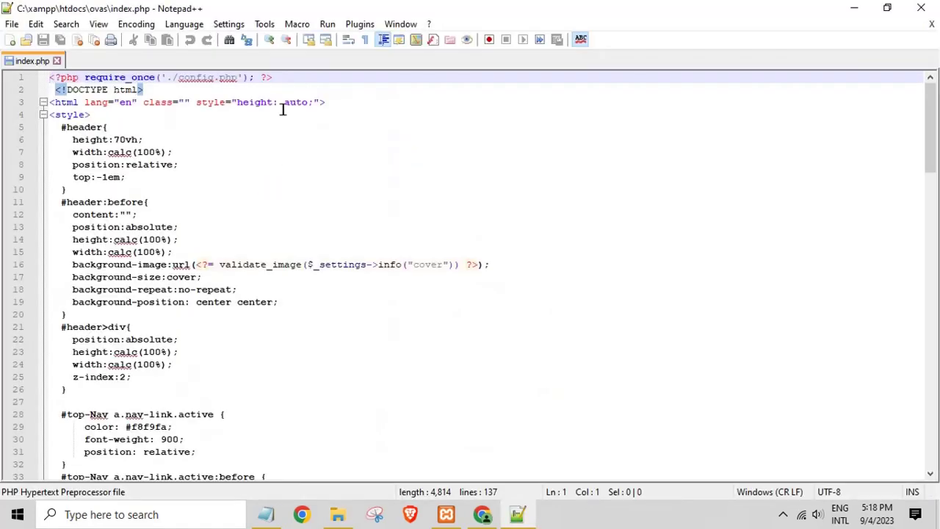
left_click(328, 24)
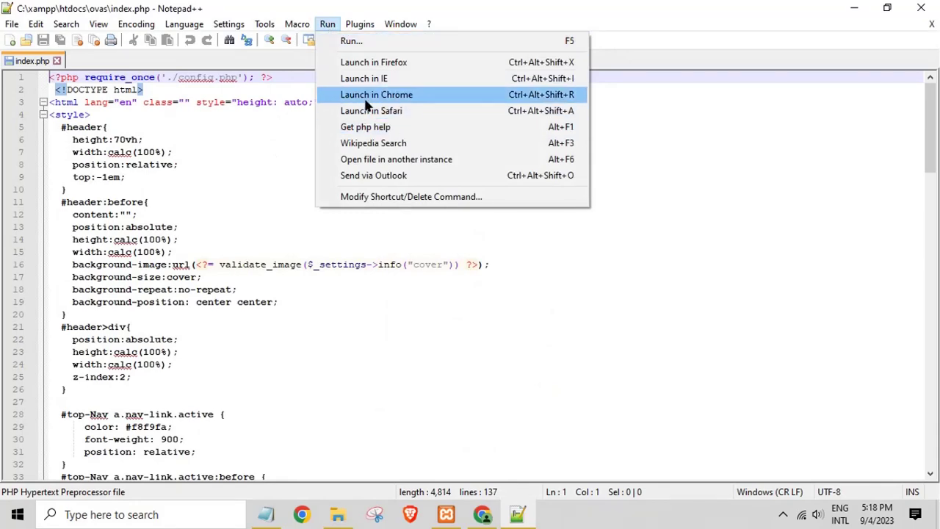
left_click(365, 95)
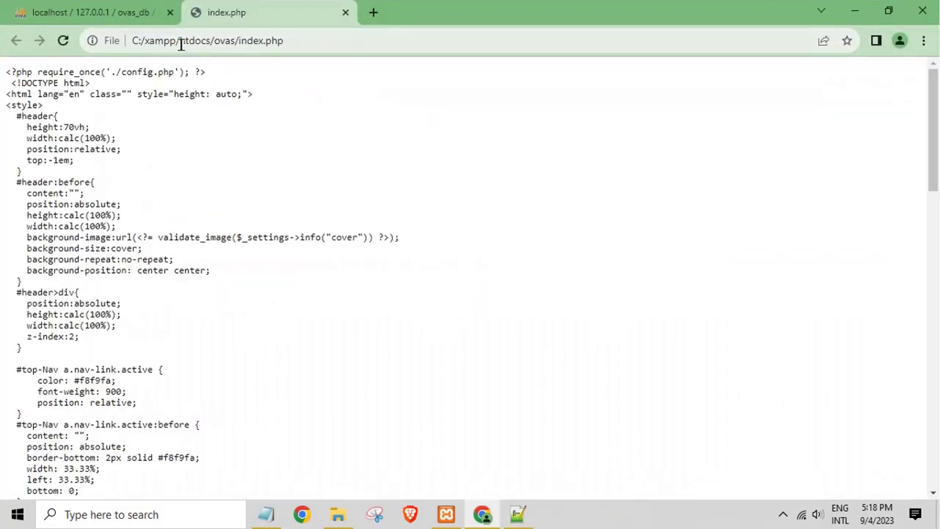
Step: Replace the file path with localhost to load localhost/ovas/index.php, then return to File Explorer
left_click_drag(213, 40, 2, 44)
key("BackSpace")
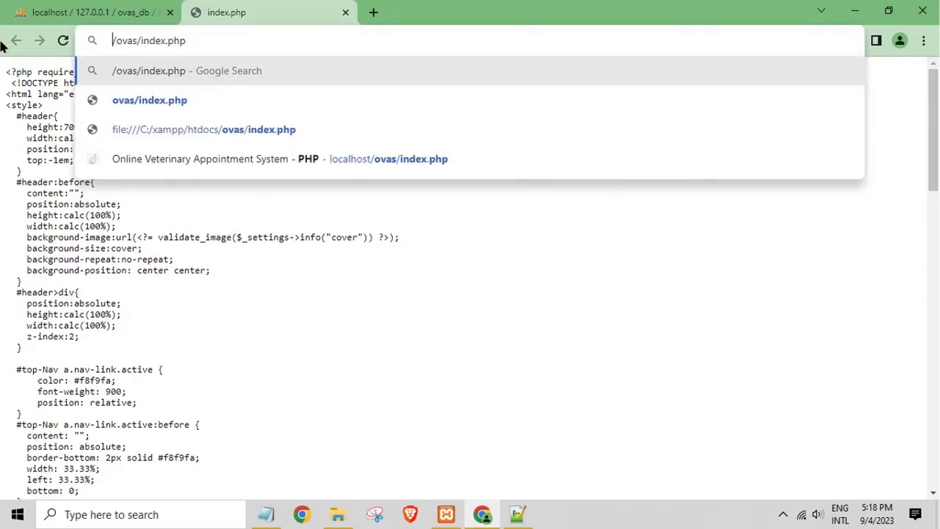
type("localhost")
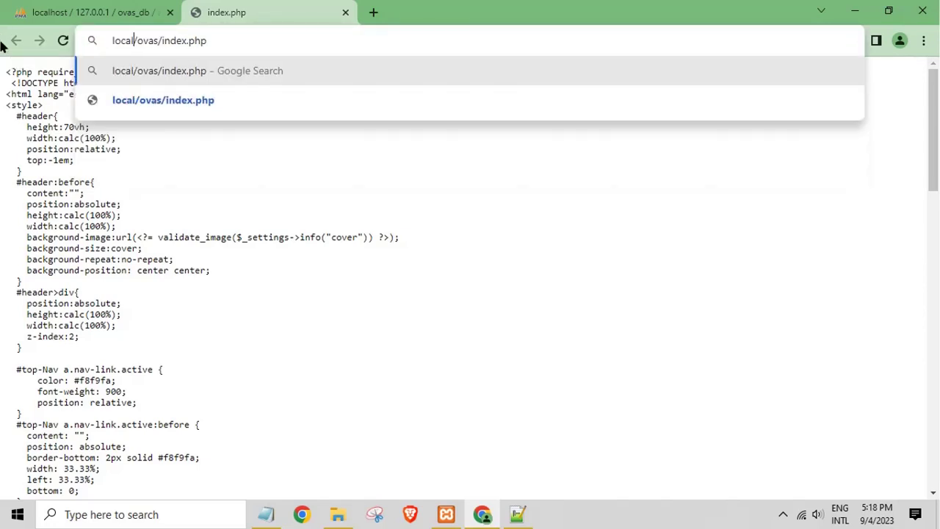
key("Return")
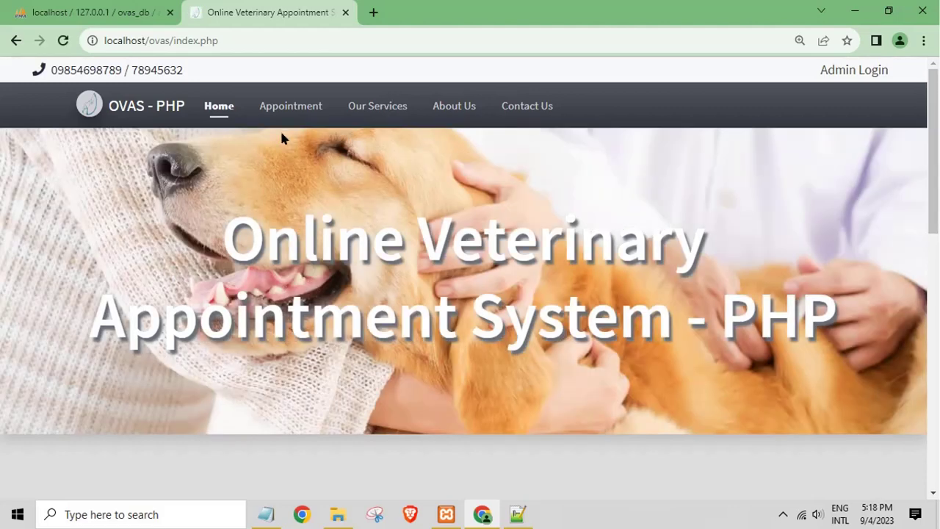
left_click(338, 515)
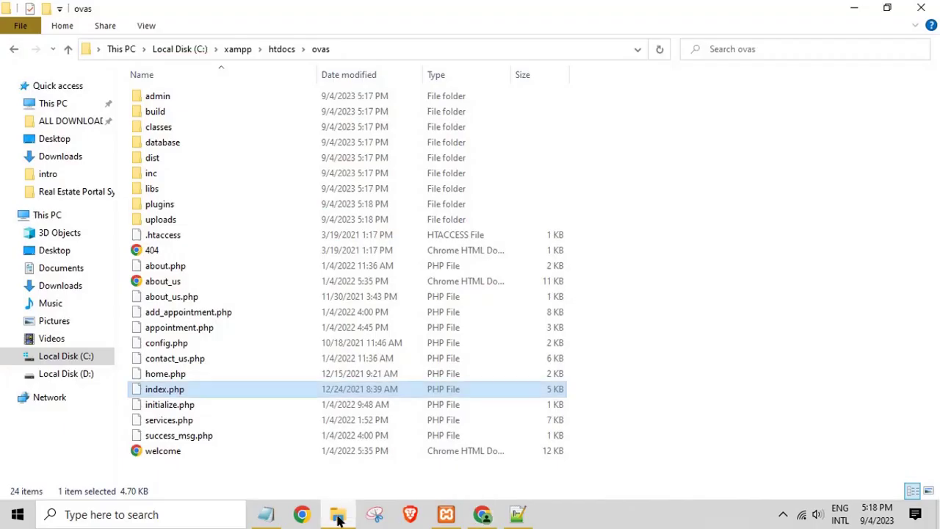
Step: Open the admin folder and copy its full path from the Explorer address bar
left_click(162, 100)
double_click(162, 96)
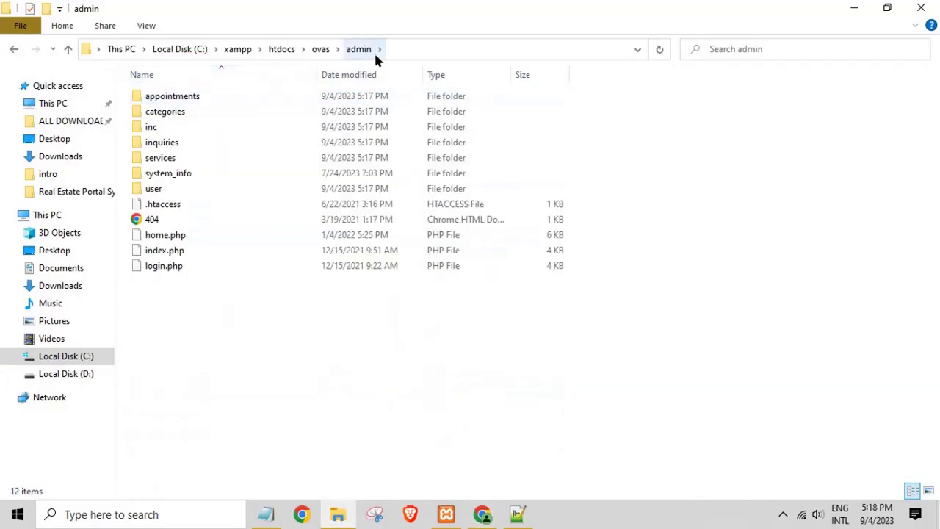
left_click(412, 49)
right_click(147, 48)
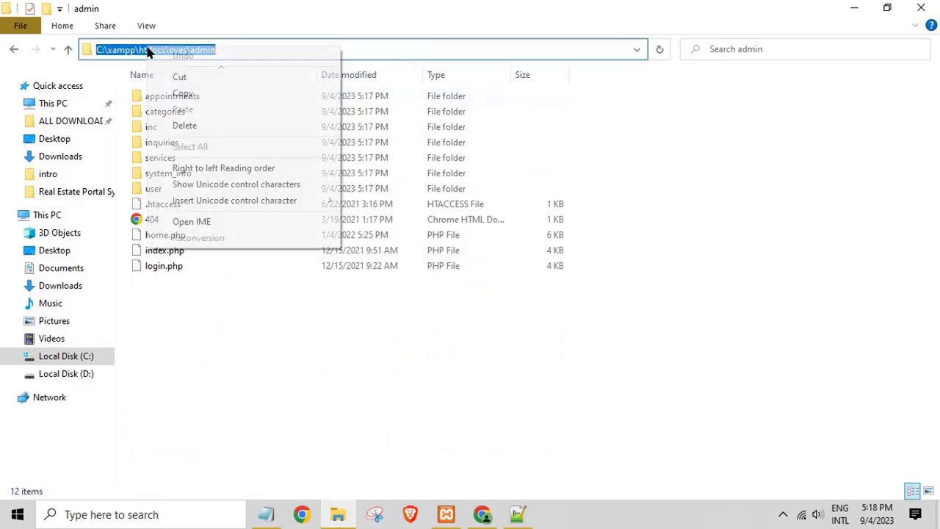
left_click(188, 94)
Step: Load localhost/ovas/admin in a new Chrome tab by swapping C:\xampp\htdocs for localhost
left_click(482, 515)
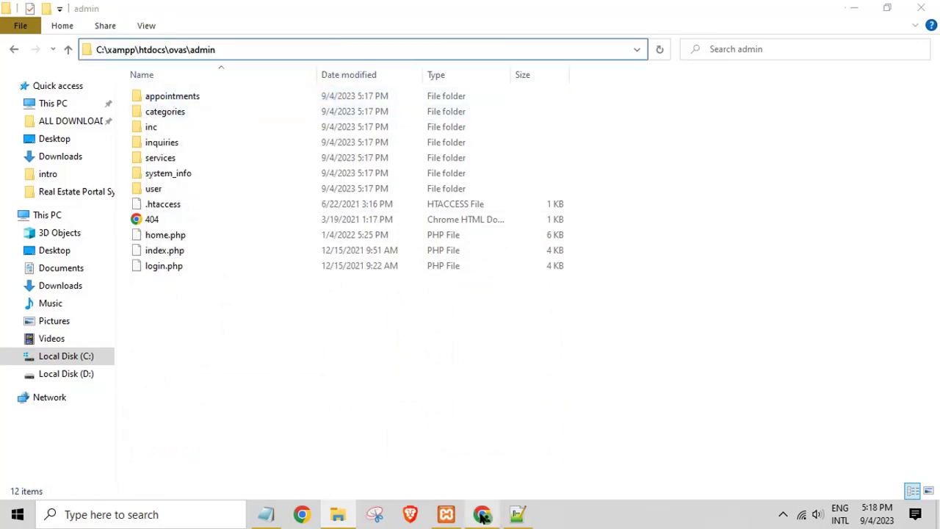
left_click(371, 13)
right_click(274, 41)
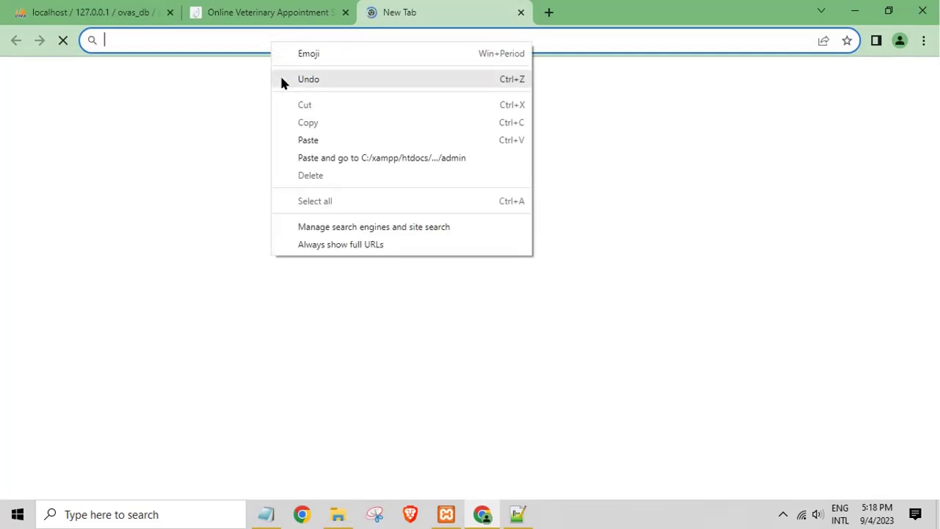
left_click(307, 137)
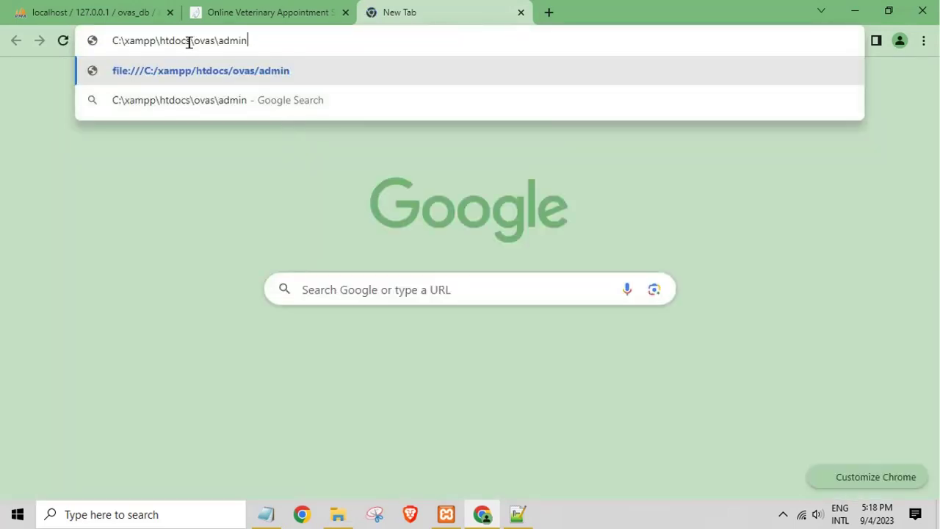
left_click_drag(190, 40, 3, 50)
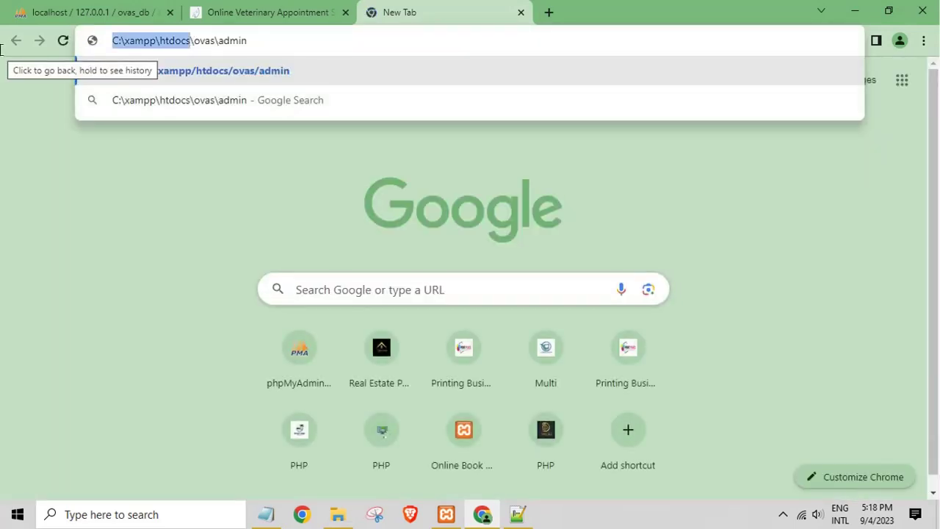
key("BackSpace")
type("localhost")
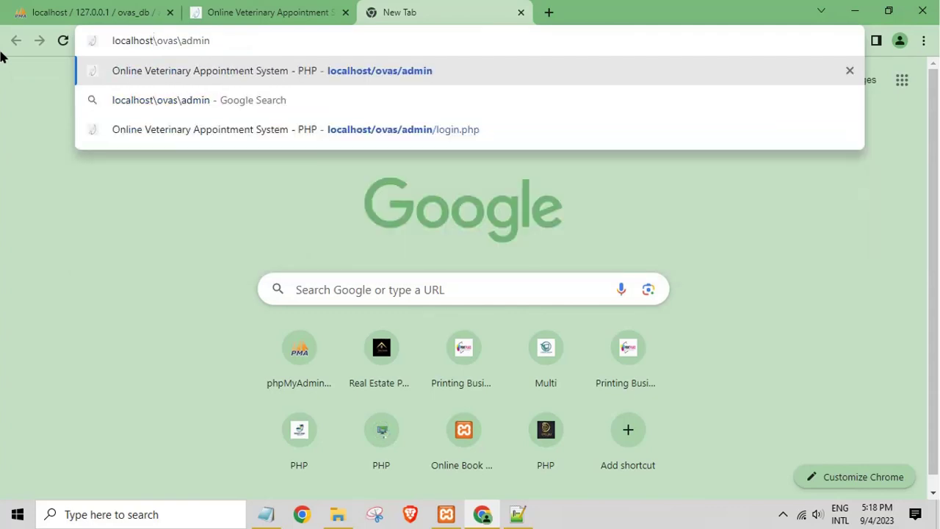
key("Return")
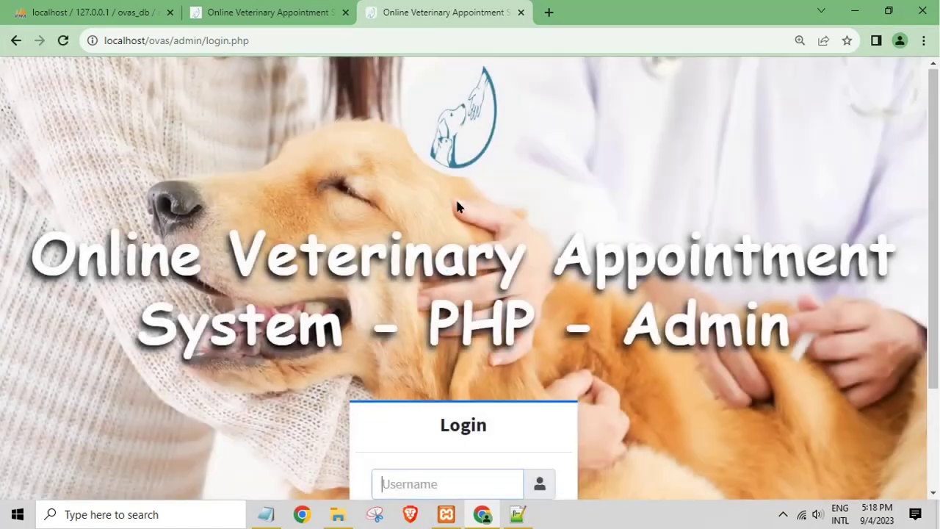
left_click(221, 16)
Step: Start a September 12 booking on the Appointment page and try the Email, Contact # and Name fields
left_click(290, 105)
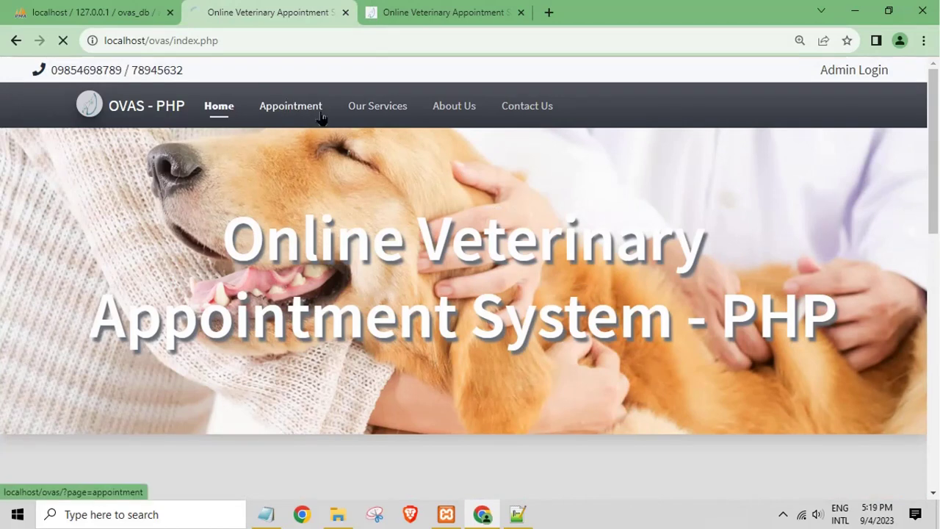
scroll(409, 180, "down", 2)
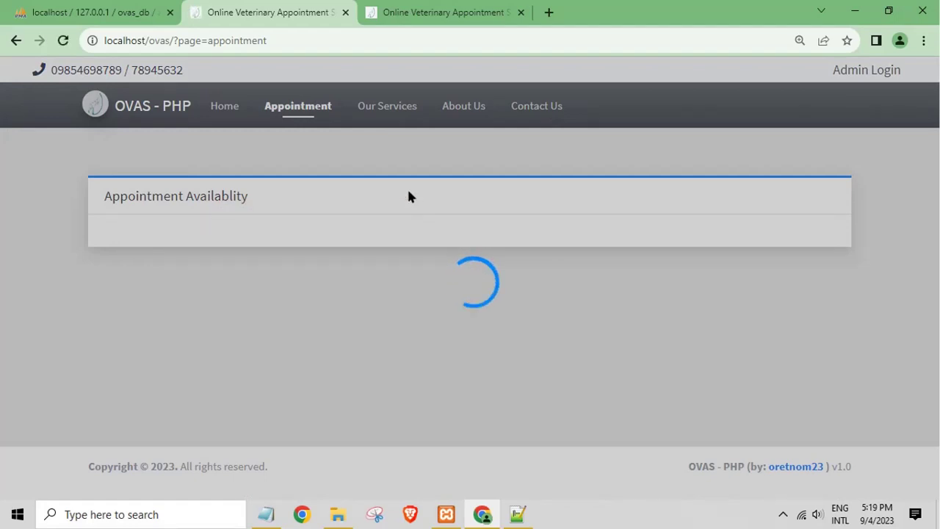
scroll(417, 295, "down", 3)
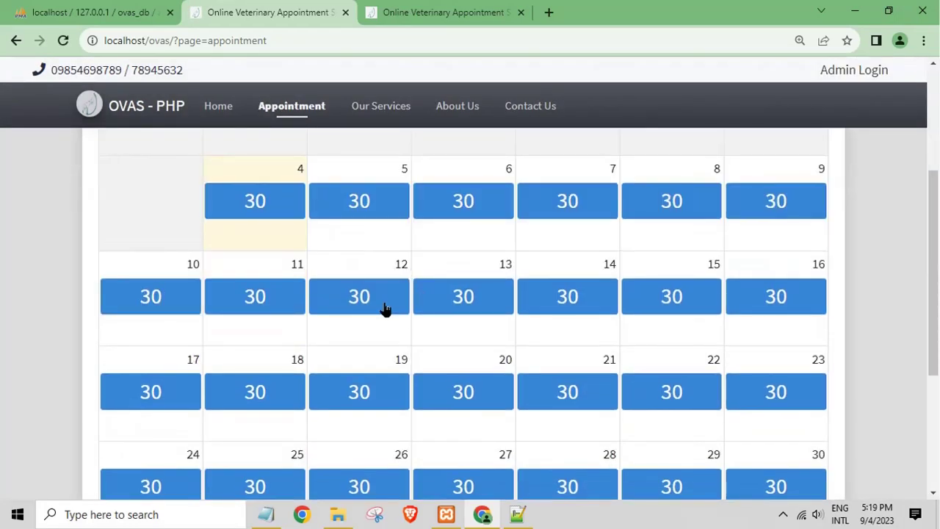
left_click(385, 307)
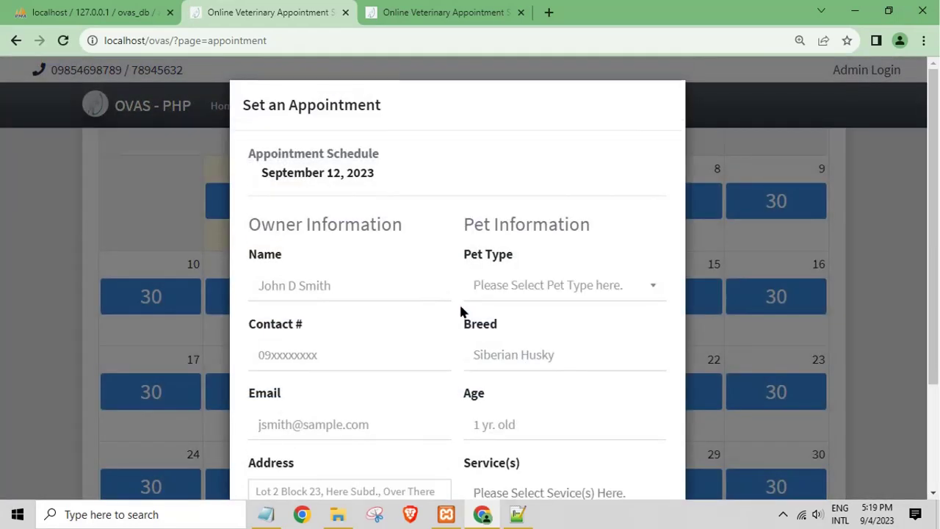
scroll(369, 299, "down", 2)
left_click(306, 274)
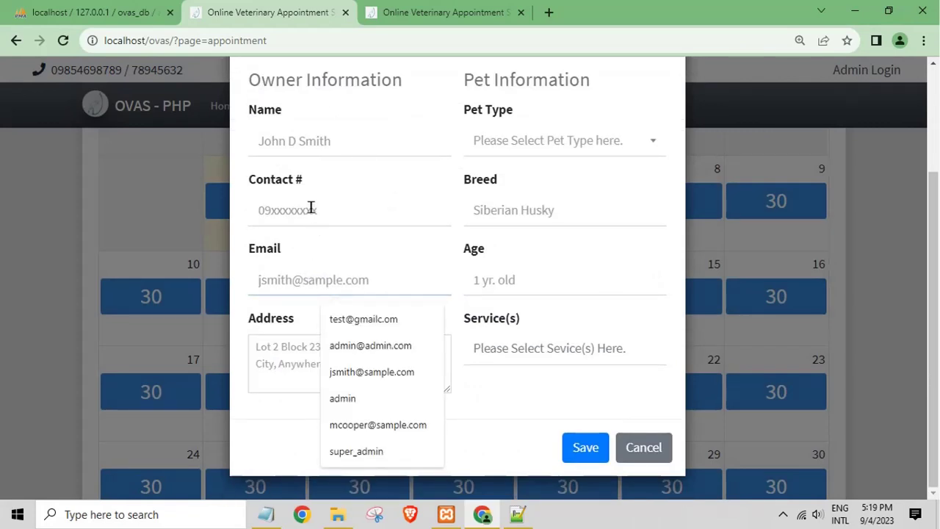
left_click(311, 209)
left_click(307, 147)
Step: Set the pet type to Dogs and check the Age field and service choices
left_click(524, 141)
left_click(525, 144)
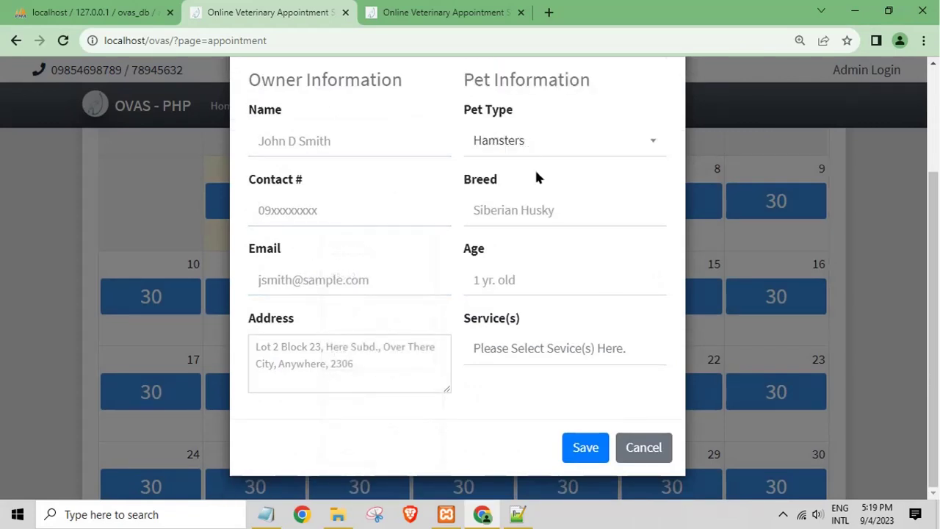
left_click(518, 141)
left_click(507, 144)
left_click(504, 140)
left_click(507, 74)
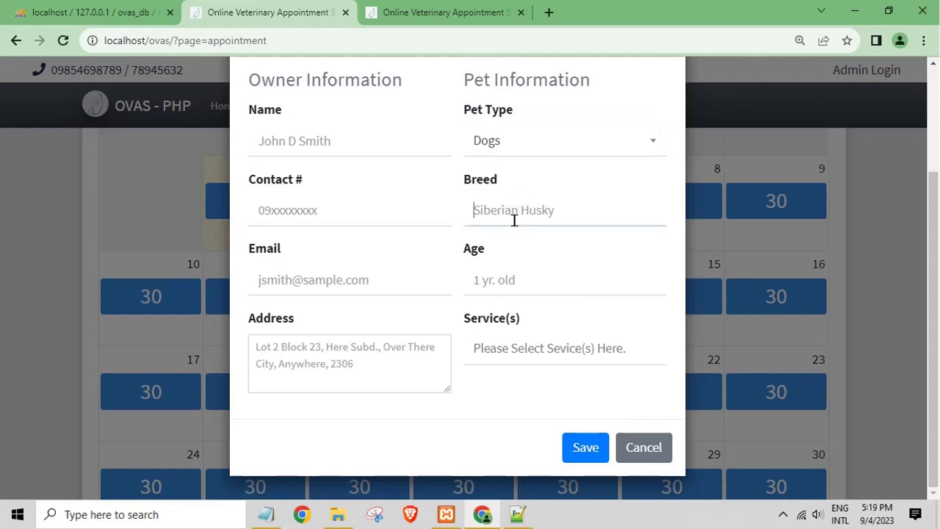
left_click(497, 272)
left_click(525, 344)
Step: Resize the Address box, cancel the booking form, and go to Our Services
left_click(425, 389)
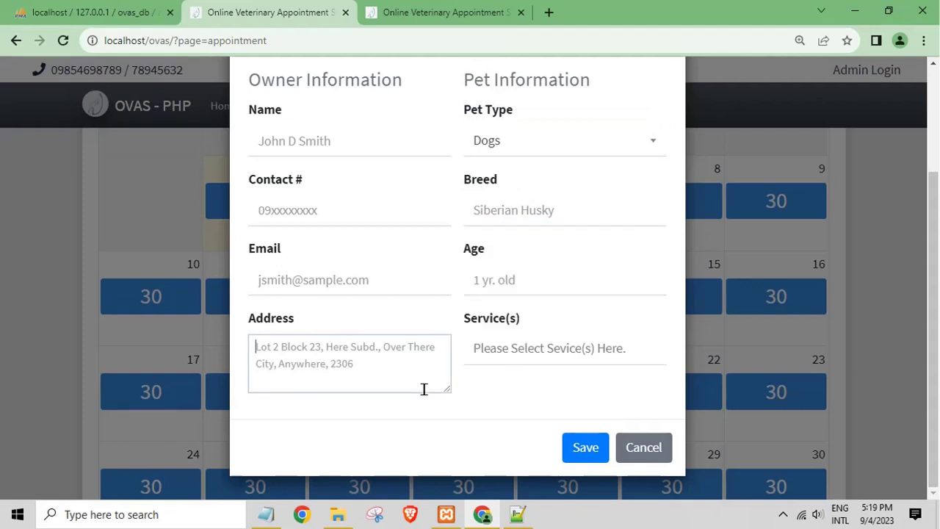
left_click_drag(448, 388, 435, 329)
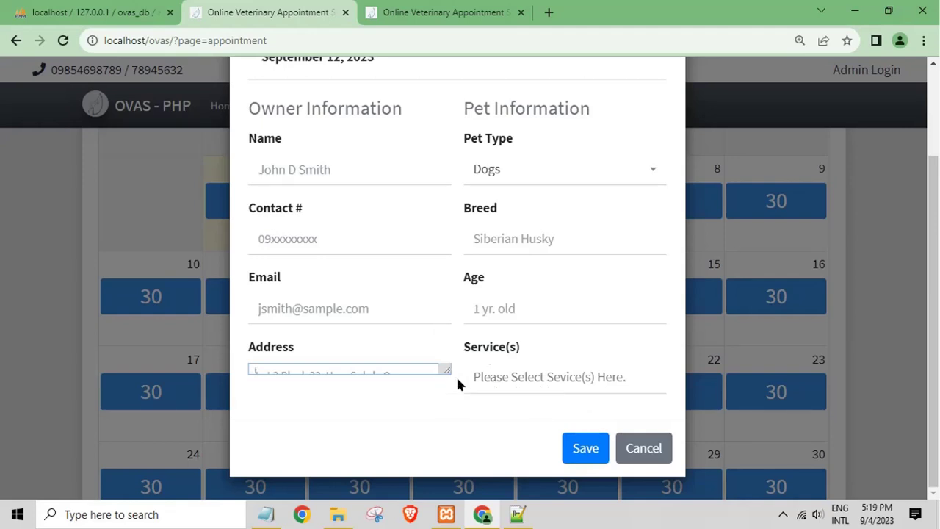
left_click_drag(449, 365, 450, 430)
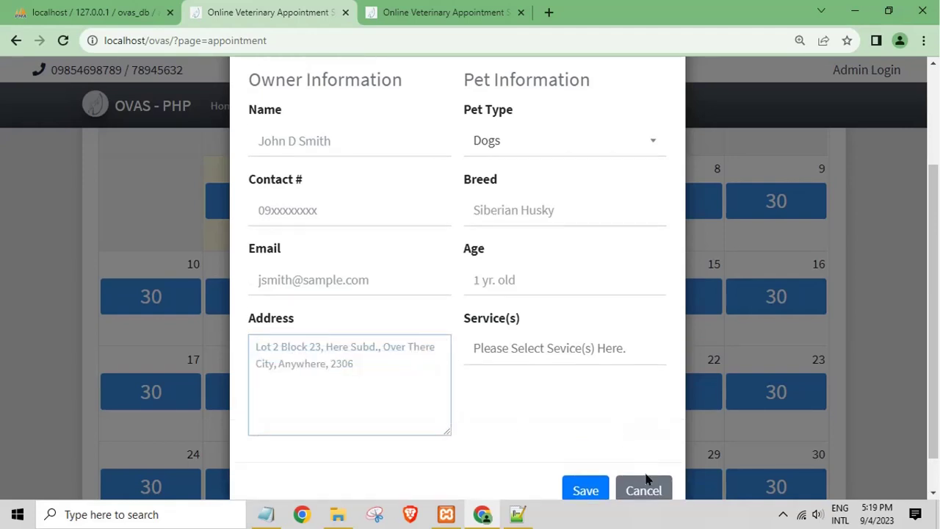
left_click(647, 479)
left_click(392, 110)
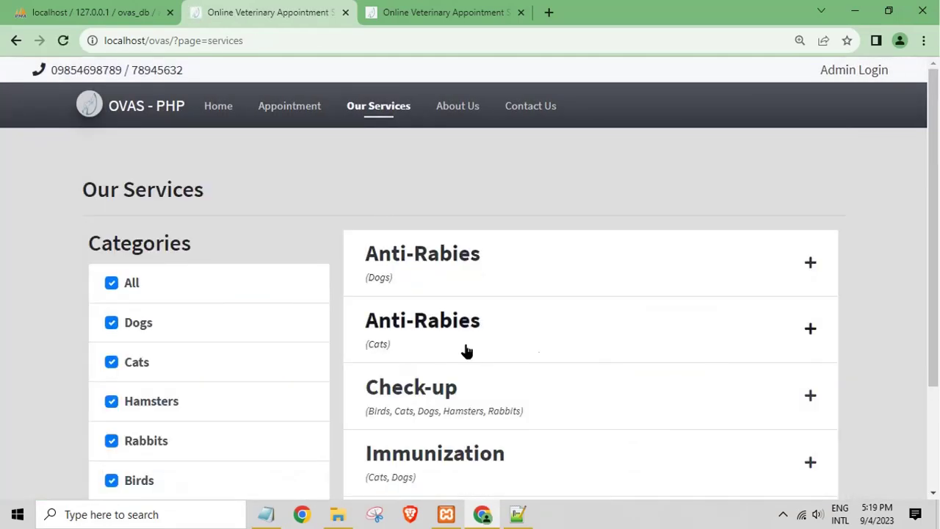
scroll(578, 287, "down", 2)
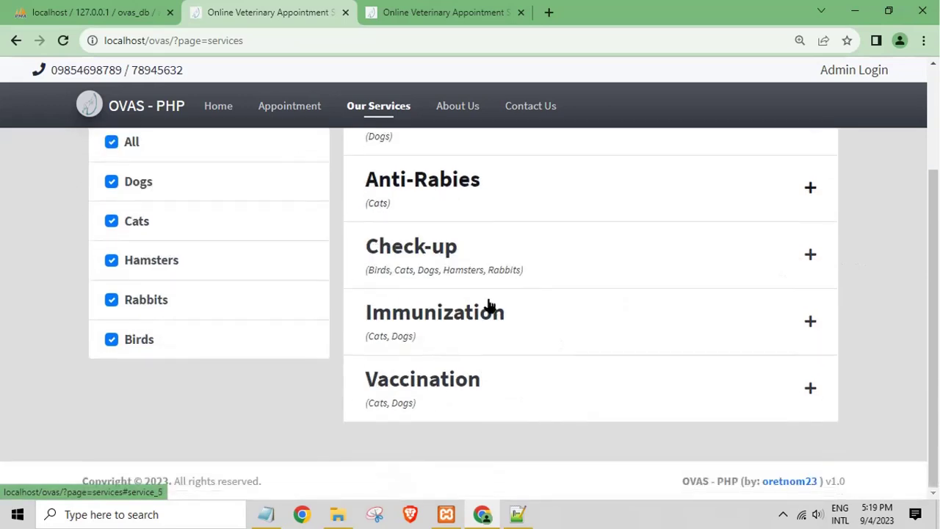
left_click(107, 144)
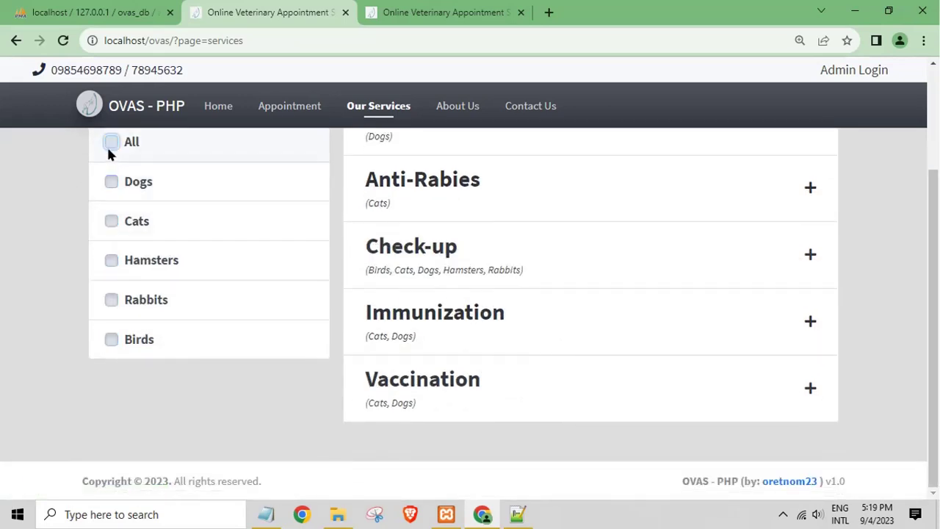
left_click(109, 184)
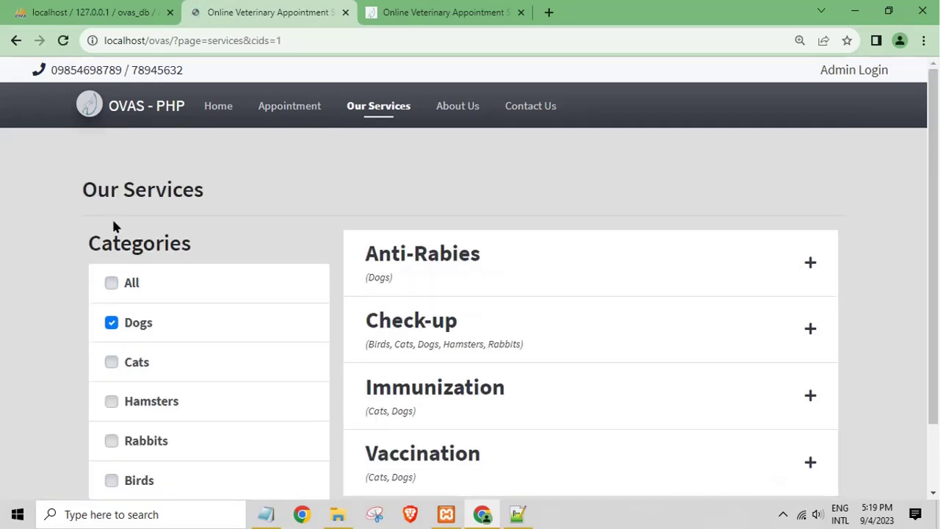
left_click(112, 363)
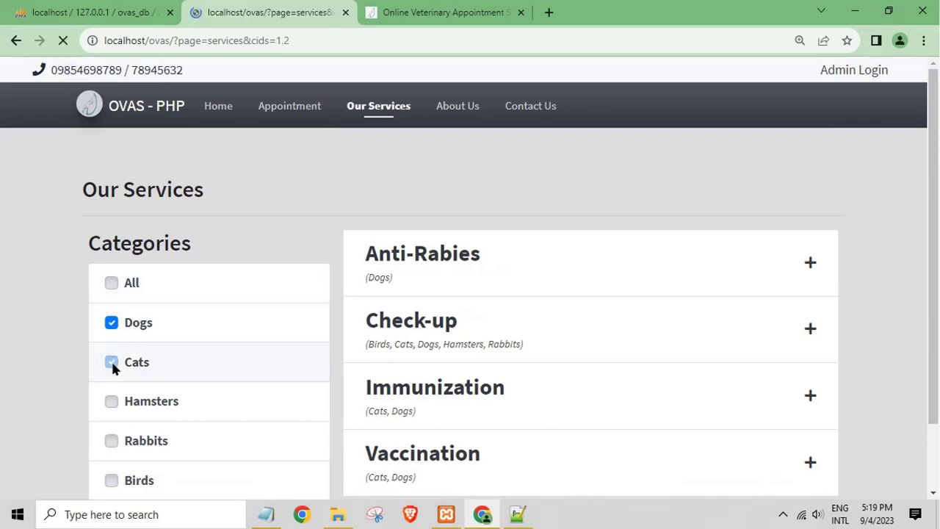
left_click(114, 401)
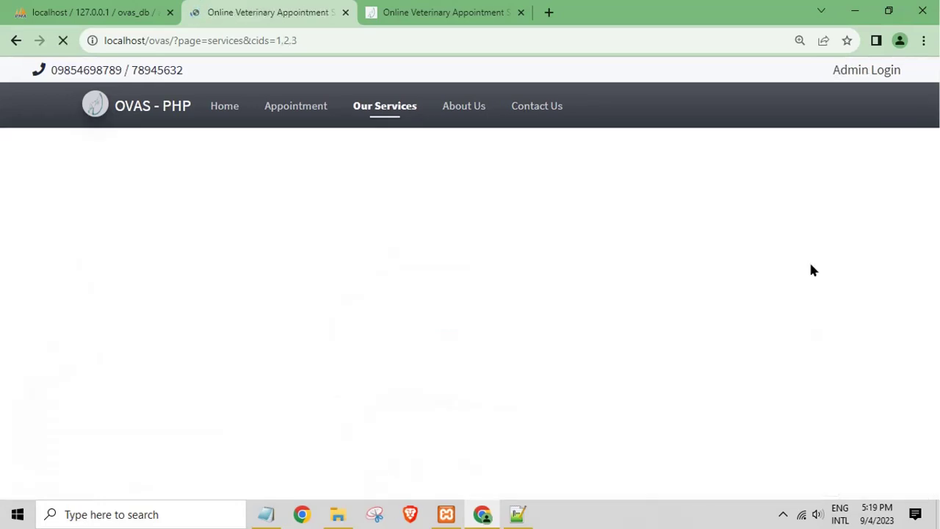
left_click(810, 266)
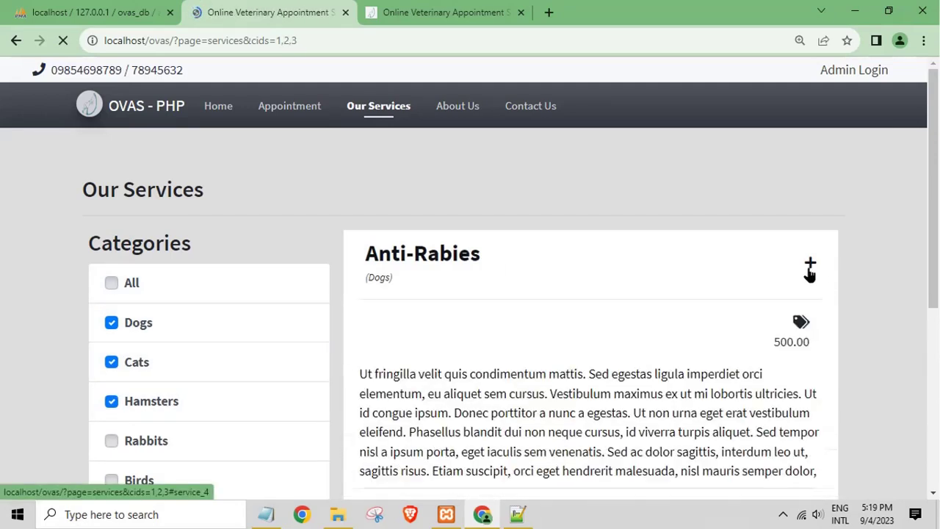
scroll(481, 338, "down", 2)
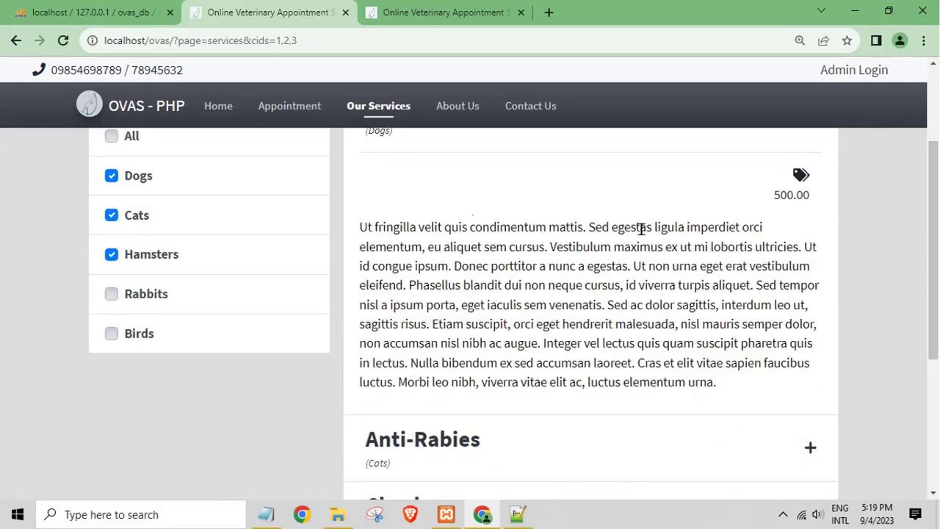
left_click(111, 254)
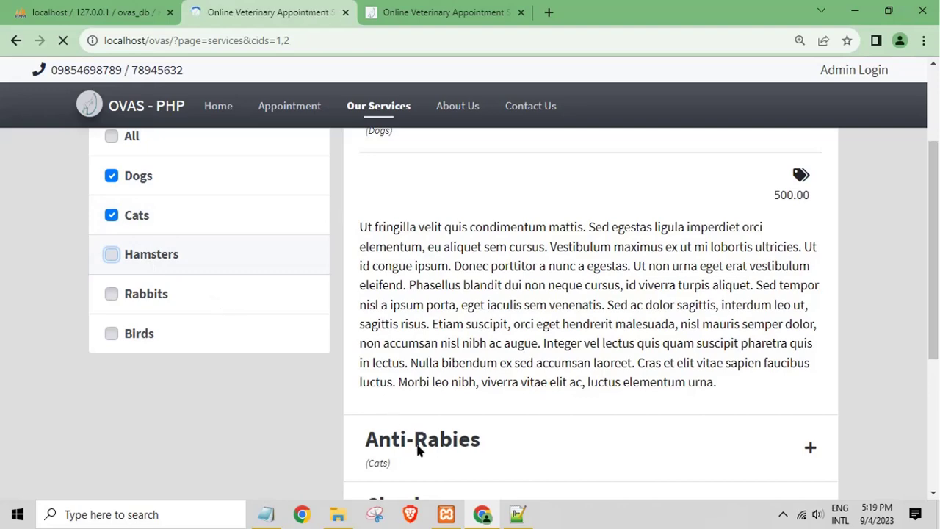
scroll(249, 367, "down", 1)
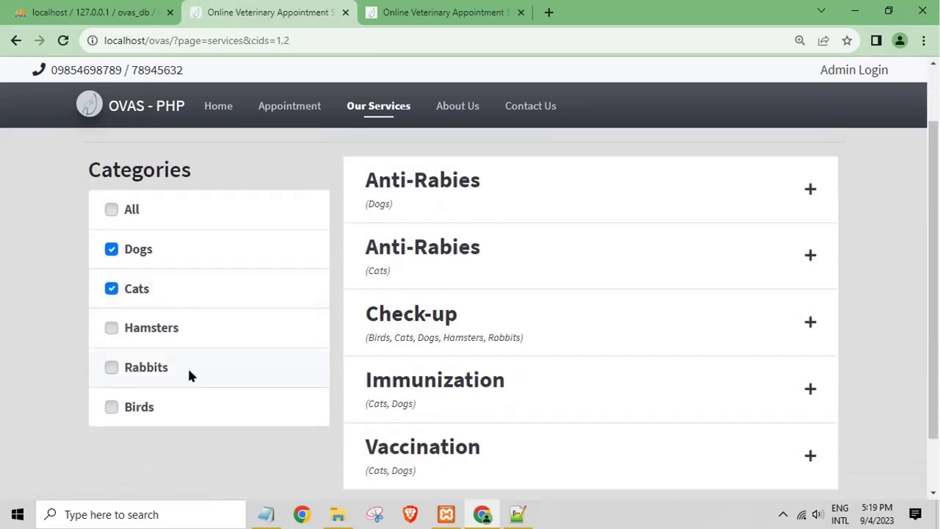
scroll(361, 377, "down", 1)
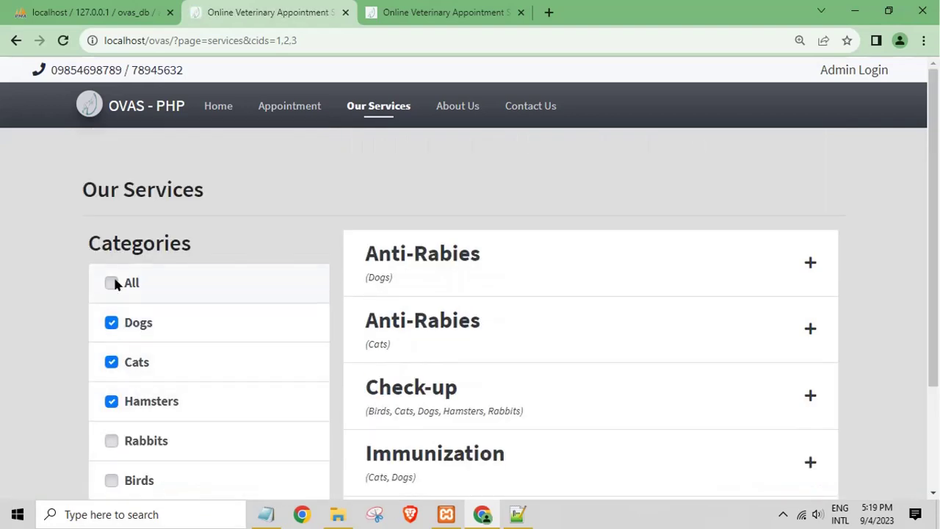
left_click(111, 283)
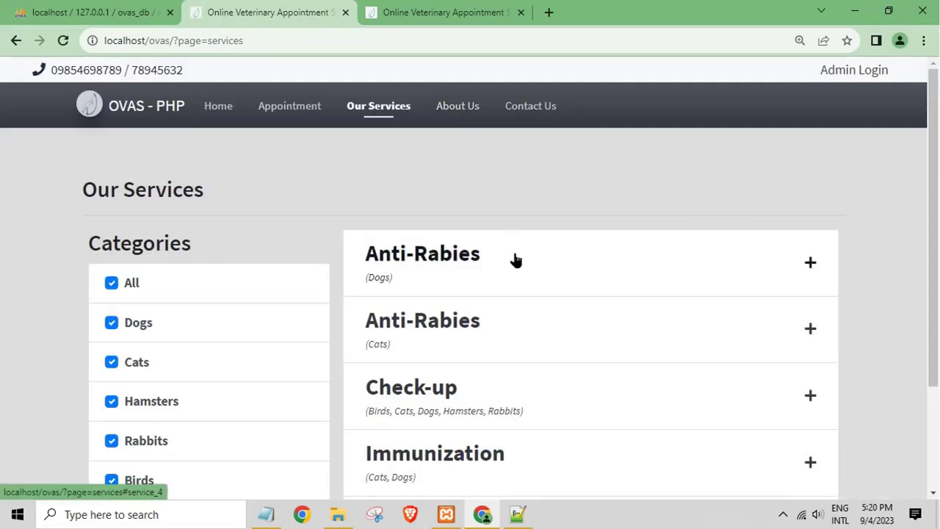
scroll(516, 260, "down", 2)
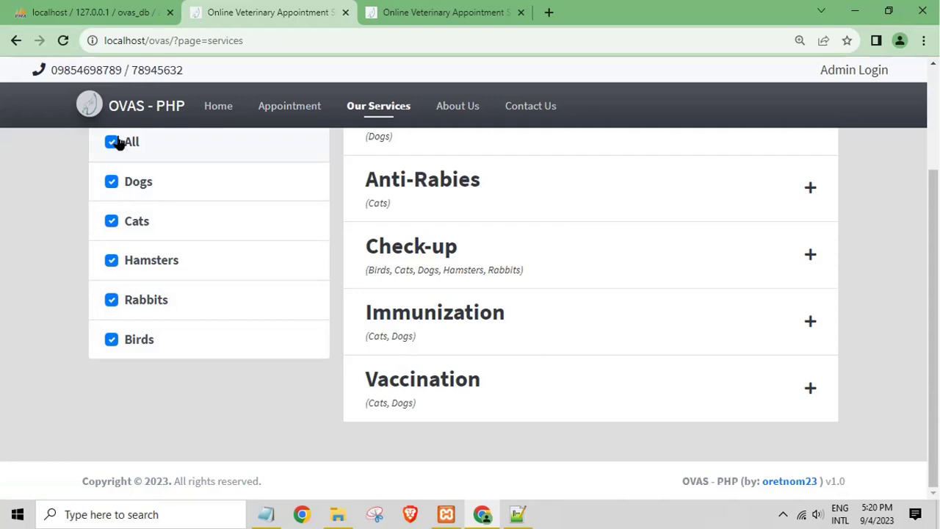
Step: On Contact Us, autofill Full Name, Contact # and Email from saved entries
left_click(546, 109)
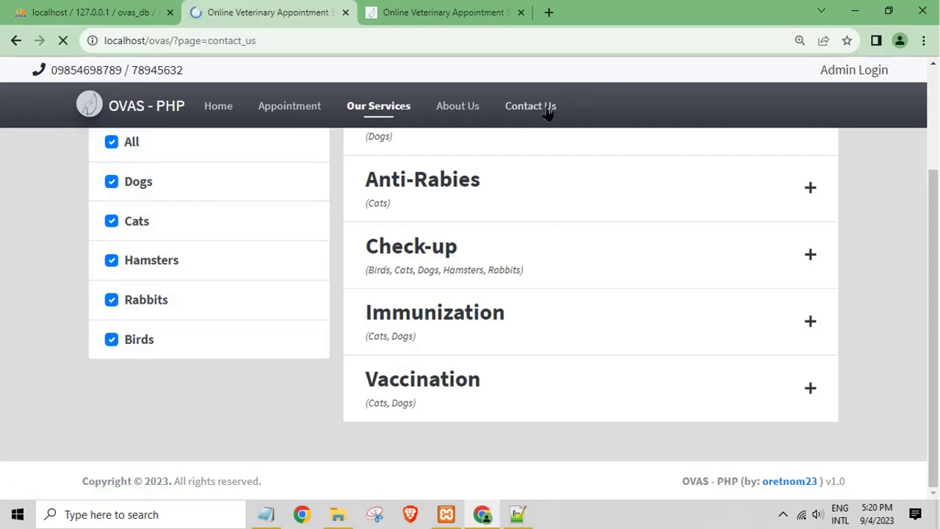
left_click(529, 261)
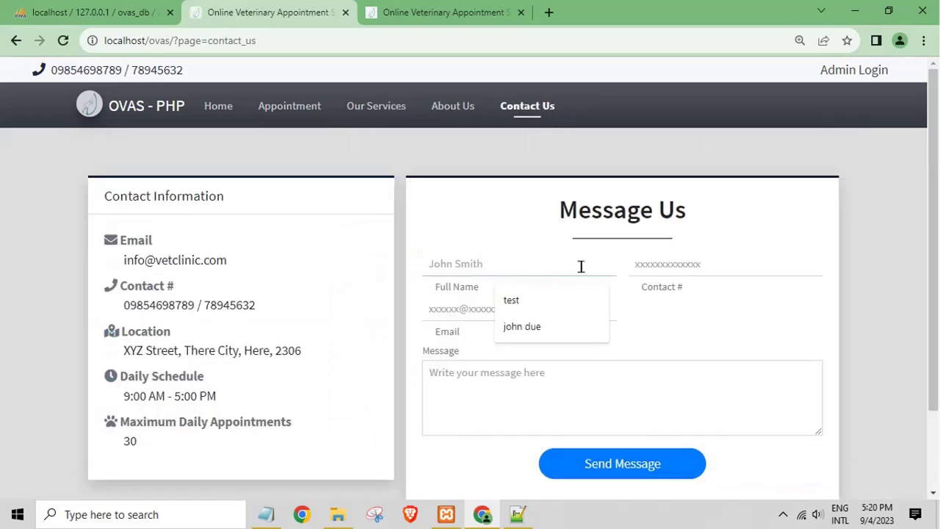
left_click(562, 301)
left_click(713, 260)
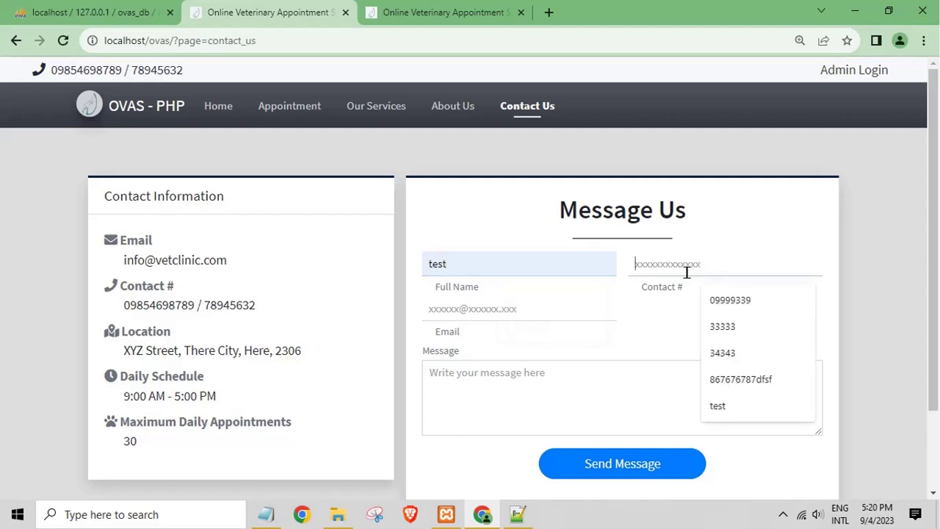
left_click(730, 302)
left_click(460, 310)
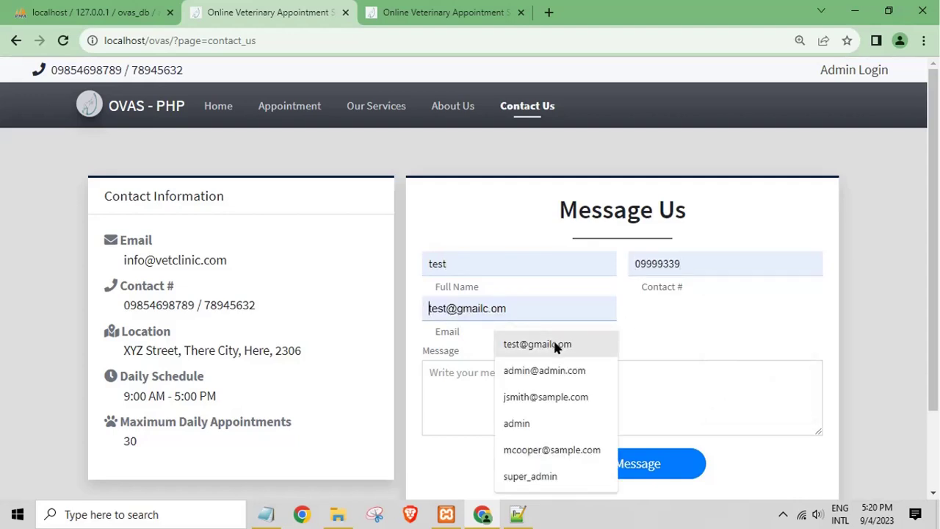
left_click(556, 345)
Step: Write the message 'tes', send it, and switch to the admin login tab
left_click(518, 372)
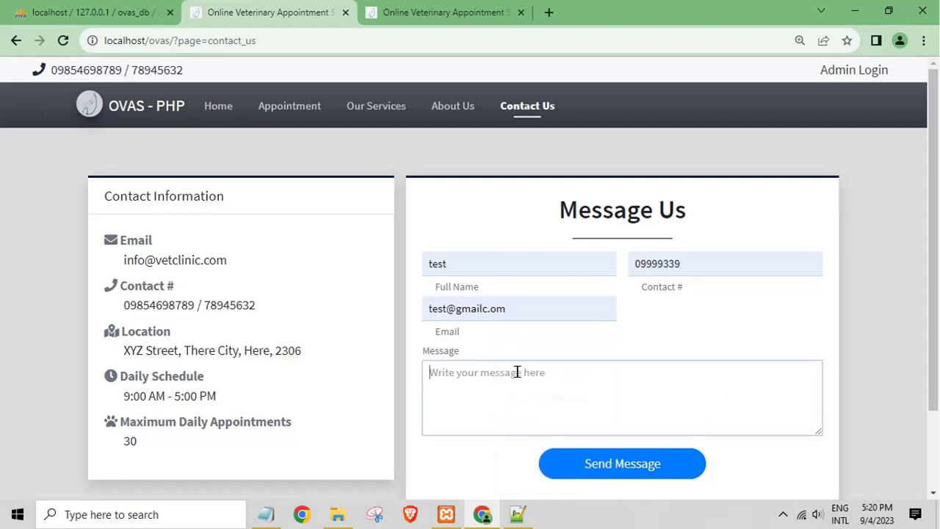
type("test")
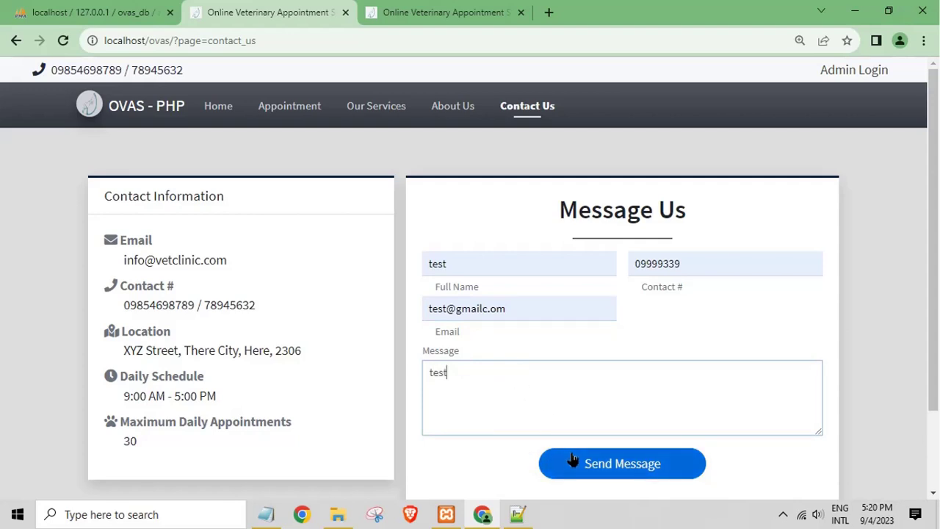
left_click(618, 468)
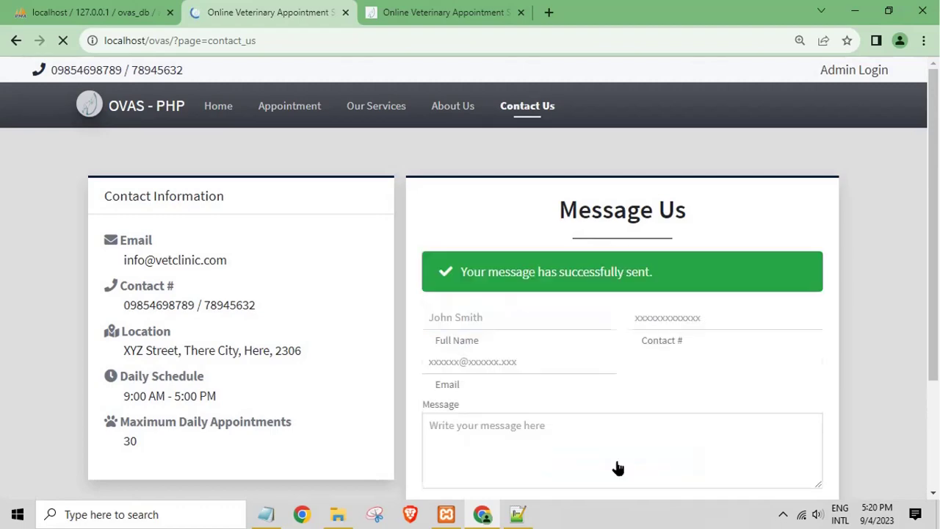
left_click_drag(486, 274, 538, 274)
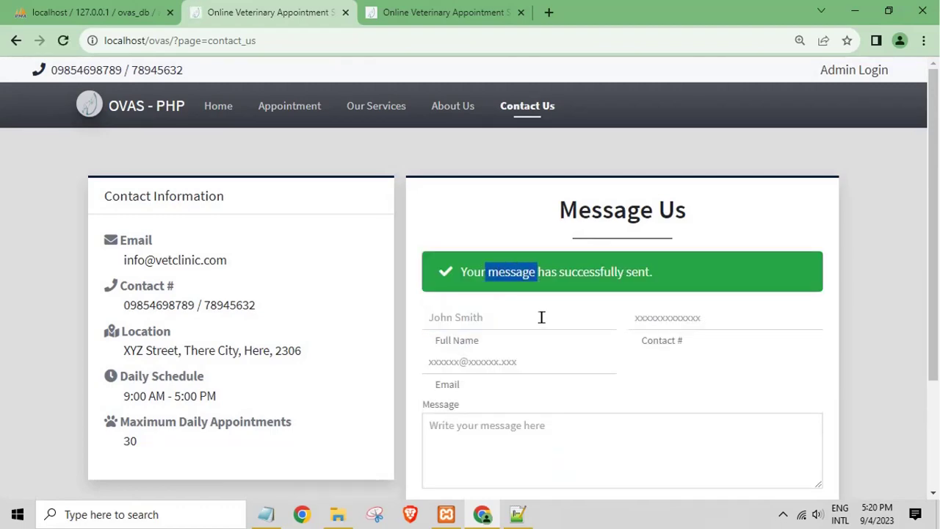
left_click(445, 12)
scroll(475, 377, "down", 2)
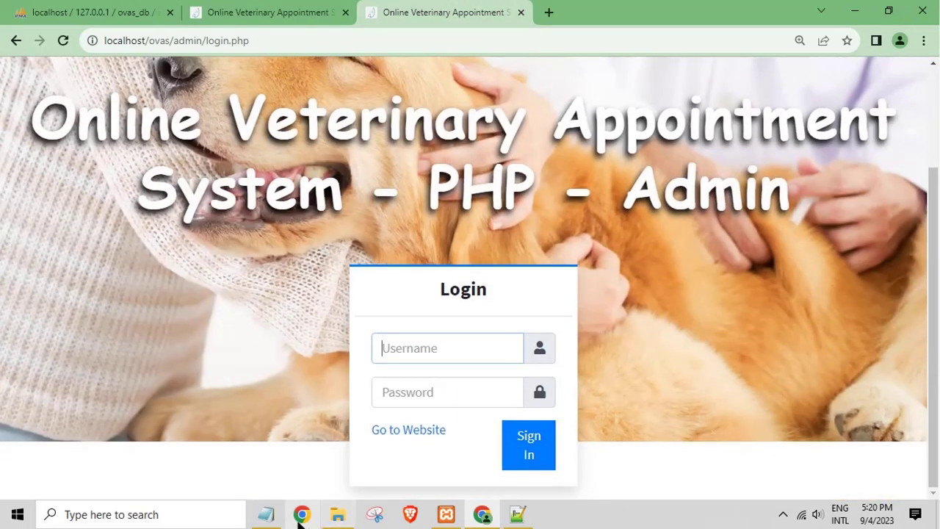
Step: Note the admin credentials in Notepad, then sign in with the admin username and password
left_click(266, 515)
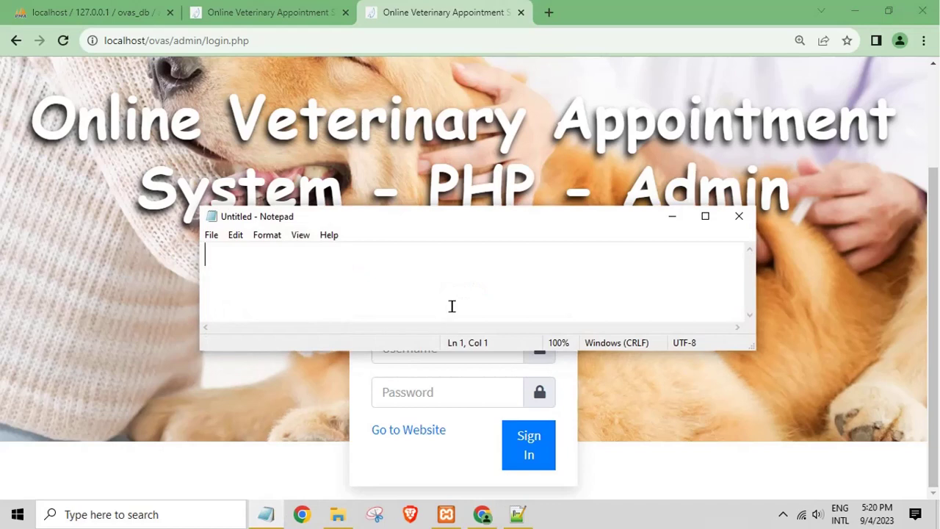
type("admin")
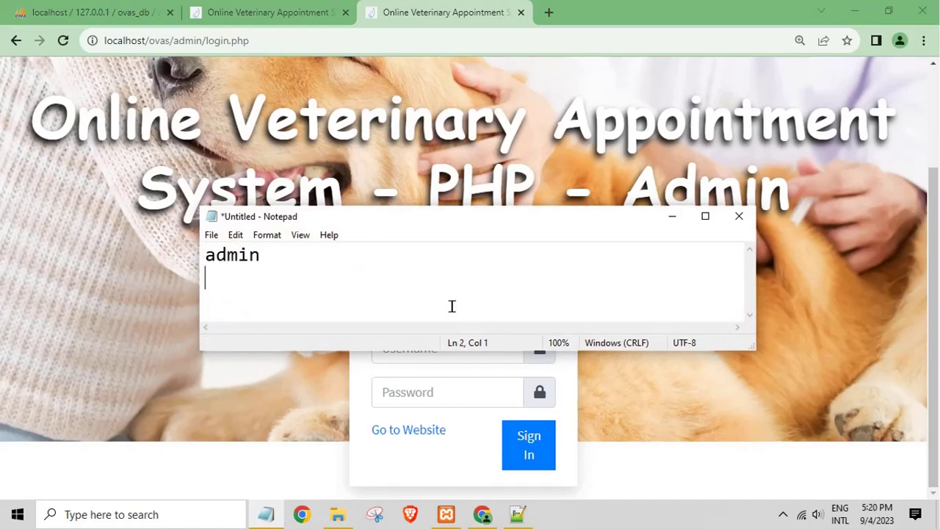
type("dmin")
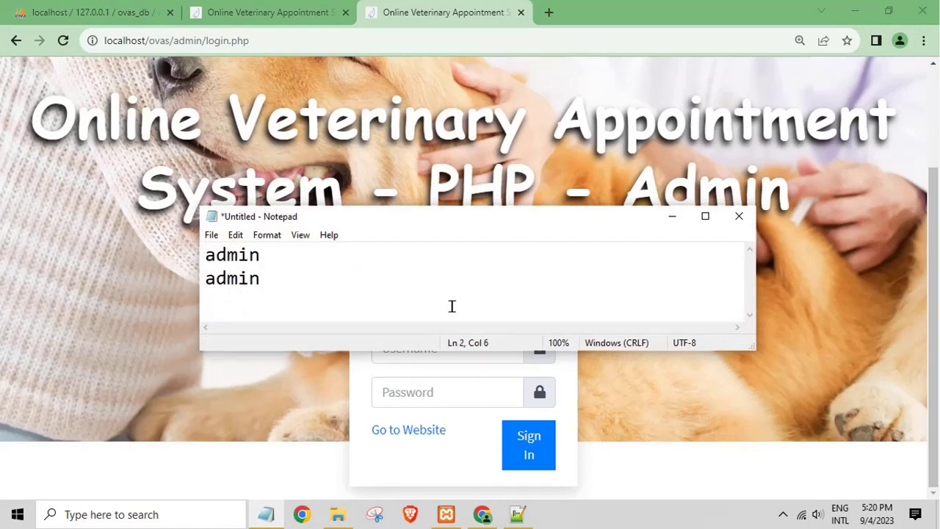
type("123")
key("alt+Tab")
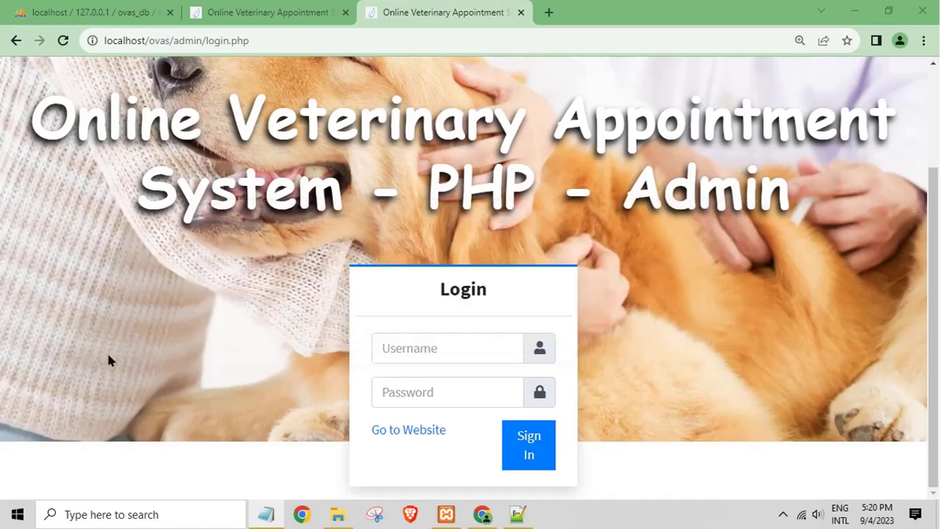
left_click(439, 361)
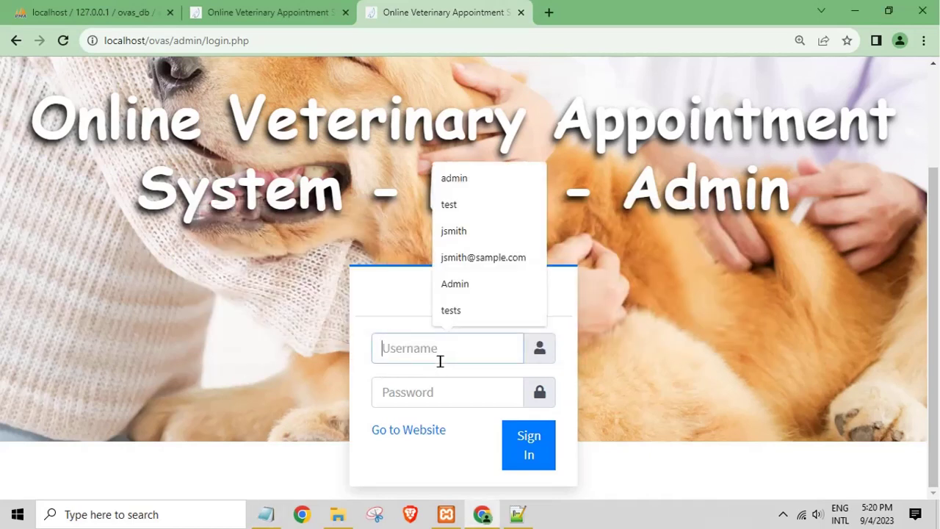
type("admin")
key("Tab")
type("admi")
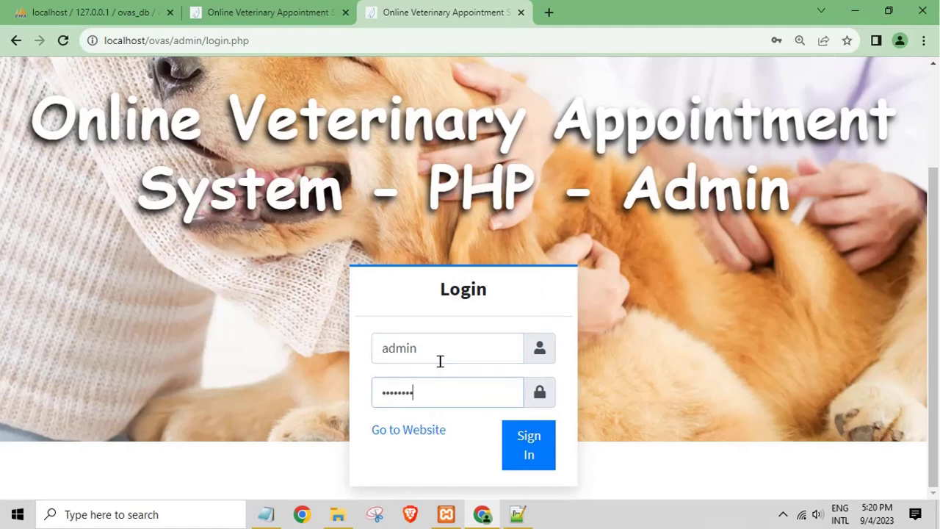
left_click(515, 467)
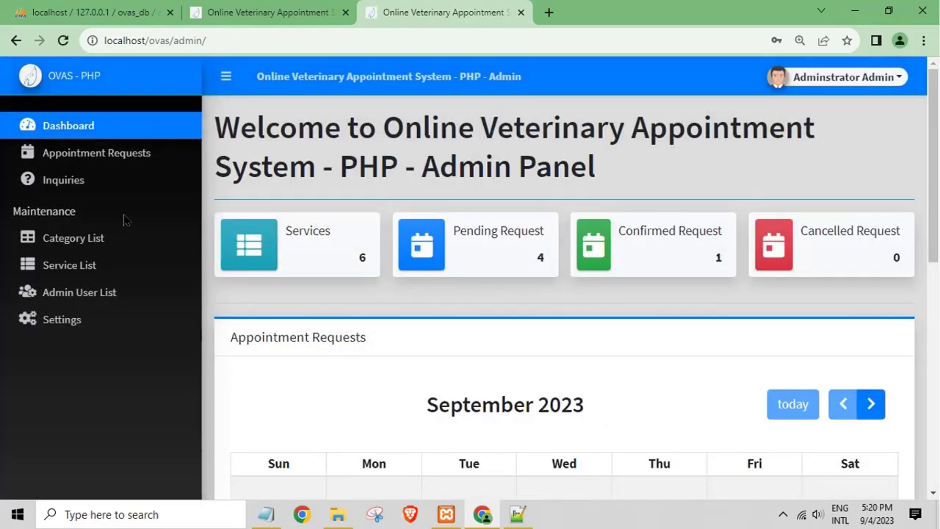
Step: Check the appointment requests, then open the List of Inquiries and highlight the first email
left_click(81, 152)
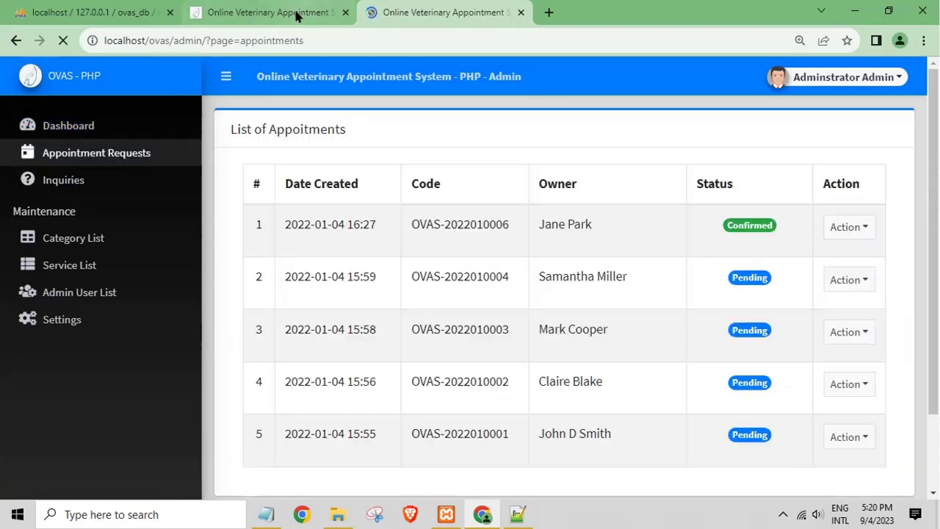
left_click(296, 13)
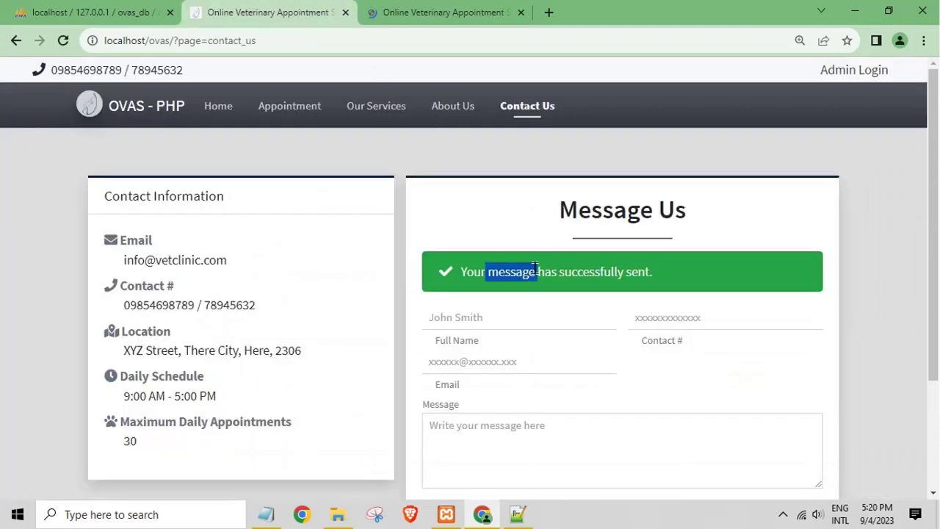
left_click(463, 11)
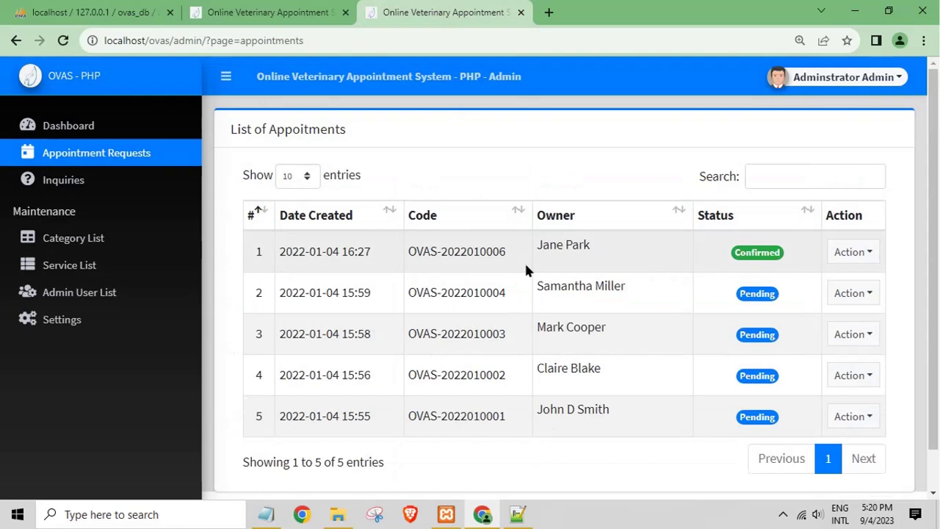
left_click(67, 193)
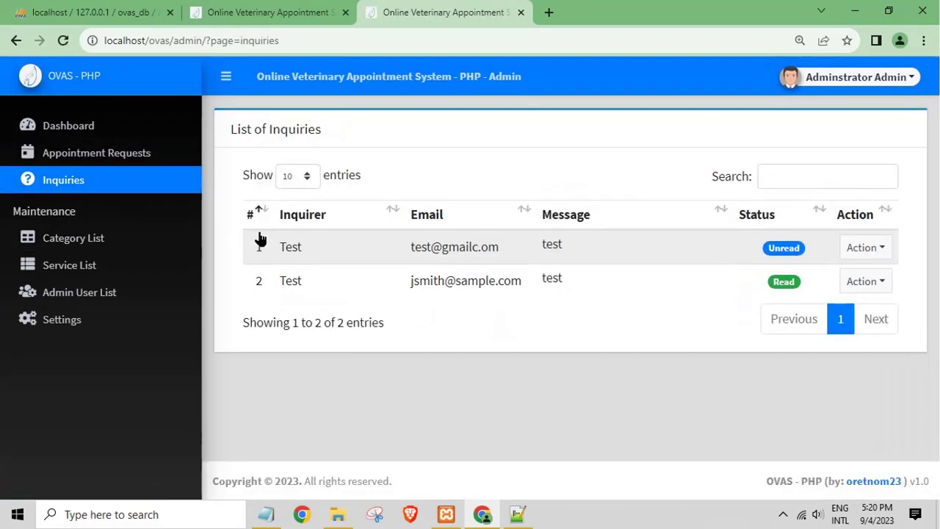
left_click_drag(423, 246, 563, 247)
left_click_drag(427, 246, 526, 254)
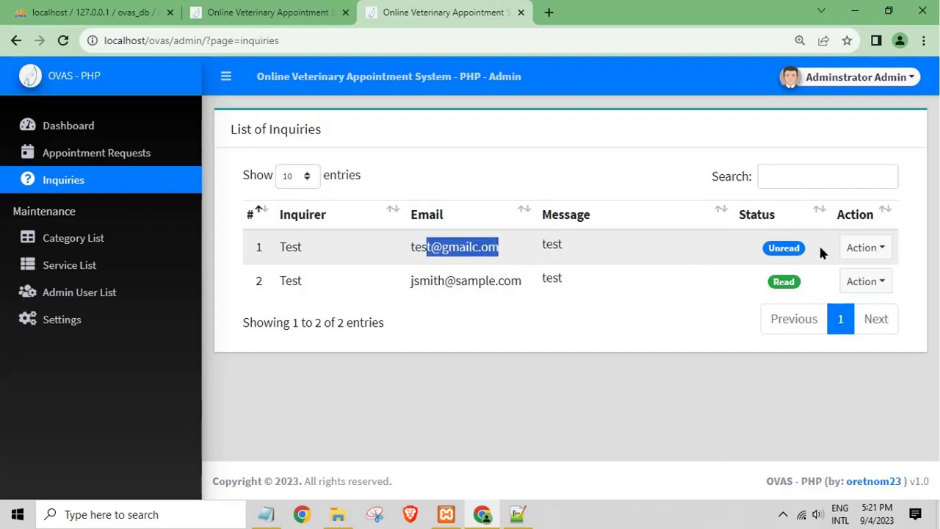
left_click(776, 251)
Step: View the first inquiry's full details, then close them
left_click(881, 254)
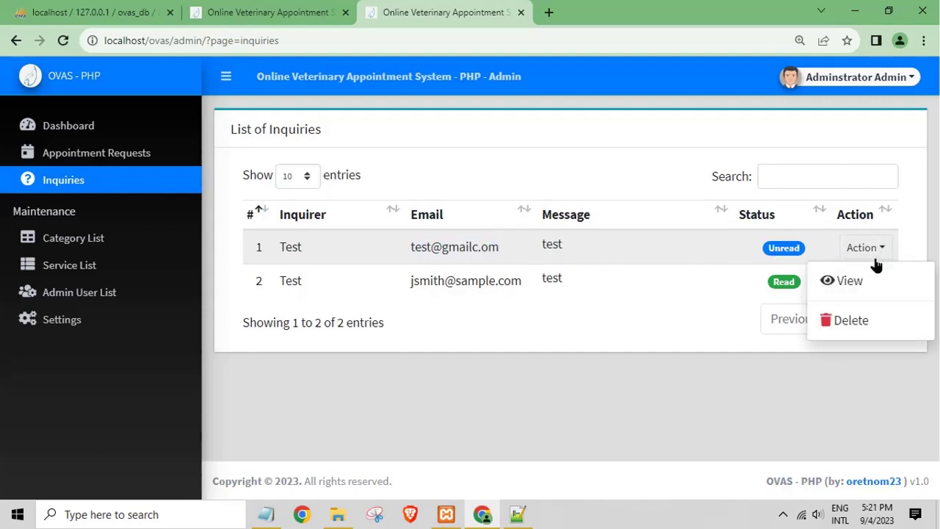
left_click(845, 279)
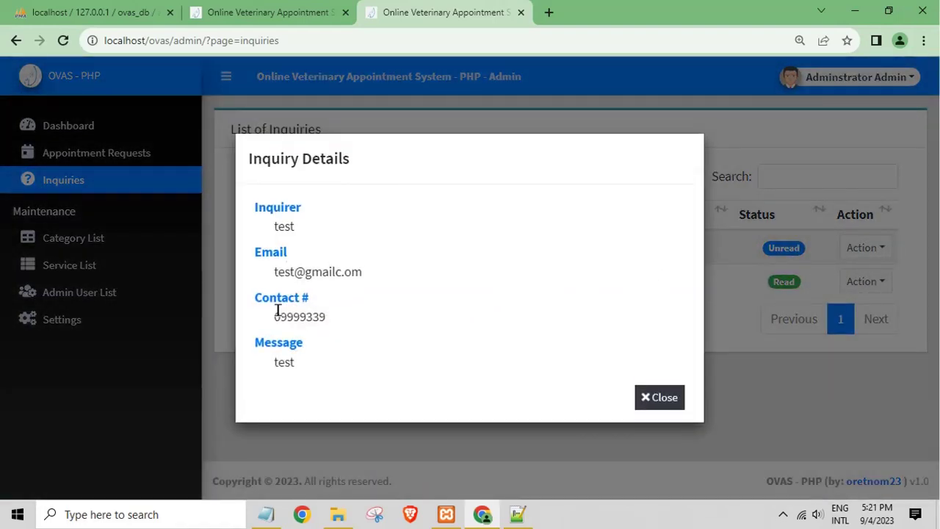
left_click_drag(279, 315, 370, 330)
left_click(280, 365)
left_click(659, 398)
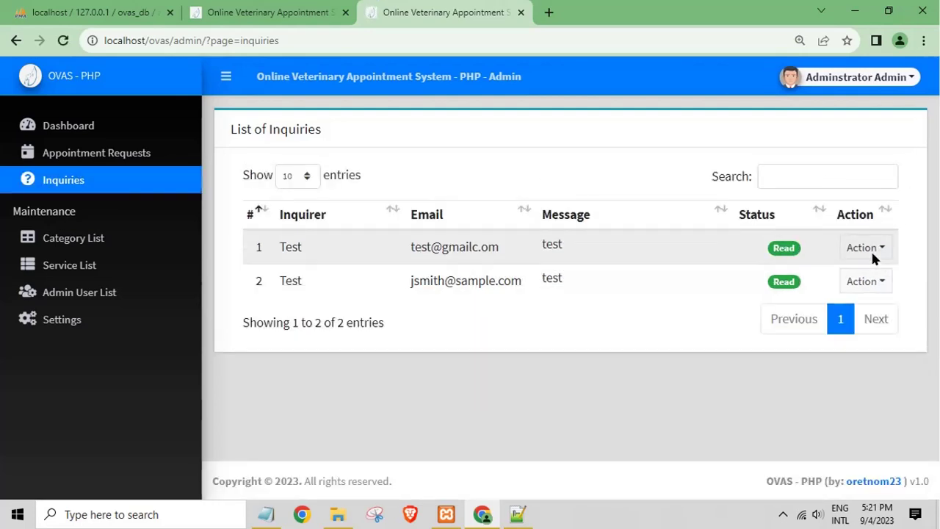
Step: View the second inquiry's full details, then close them
left_click_drag(760, 252, 798, 252)
left_click(553, 279)
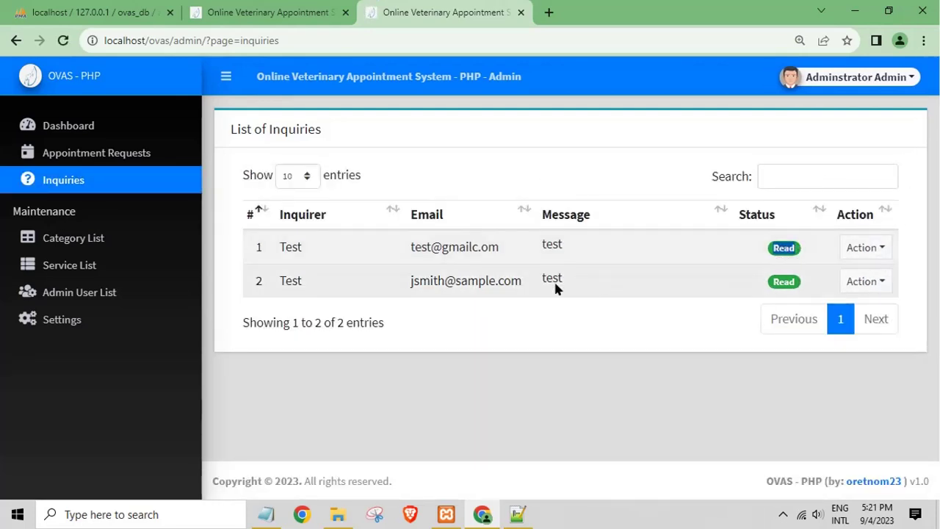
left_click(871, 283)
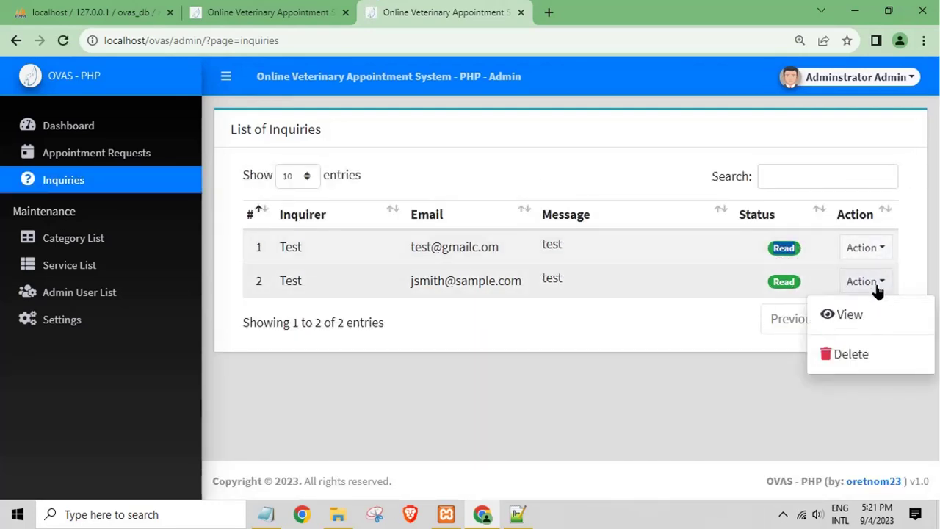
left_click(846, 315)
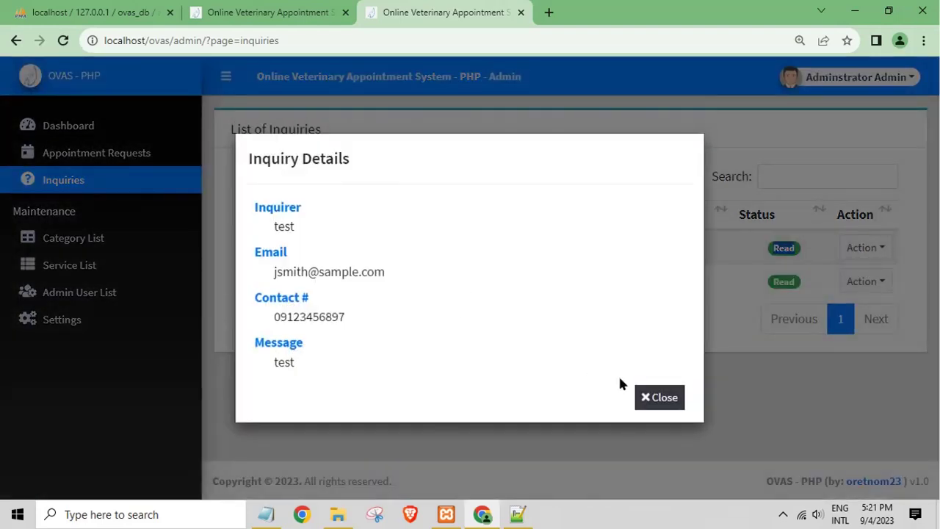
left_click(682, 399)
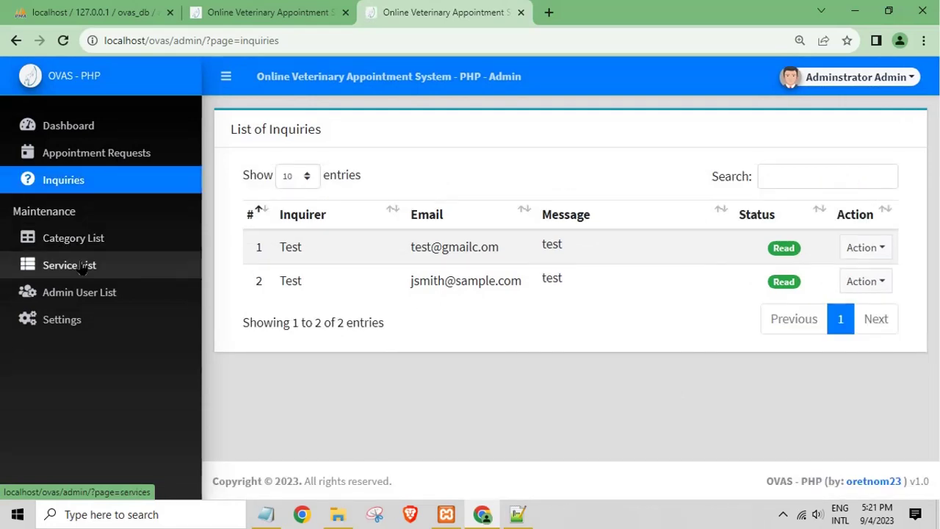
Step: Browse the Admin User List, the Create New user form and Settings, then return to Dashboard
left_click(88, 308)
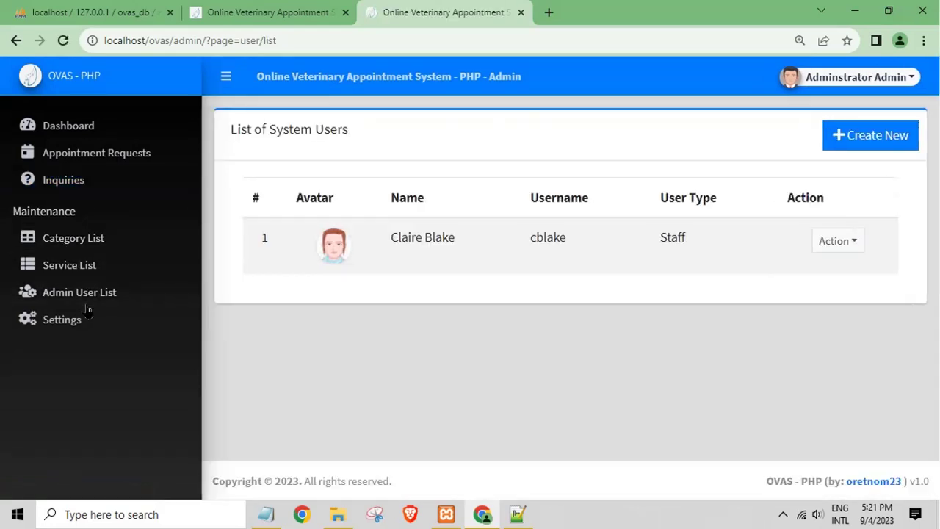
left_click(835, 142)
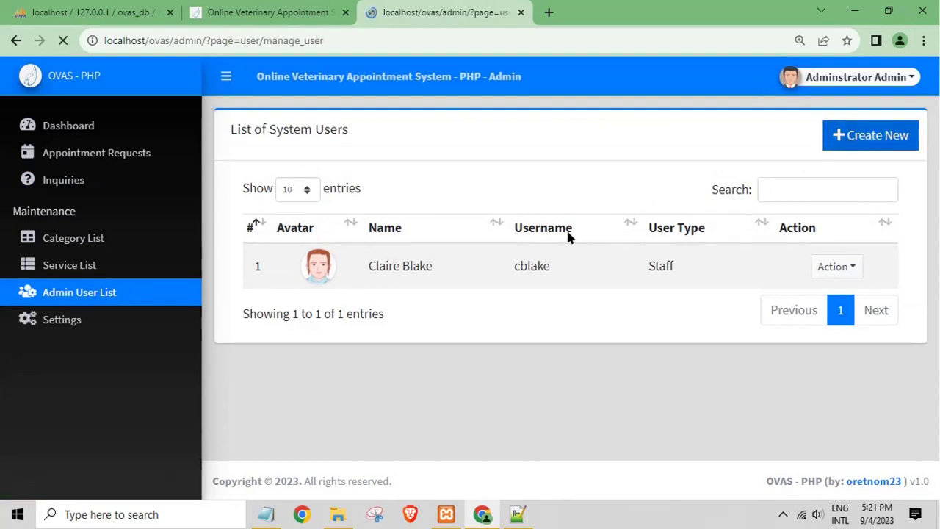
scroll(383, 275, "down", 2)
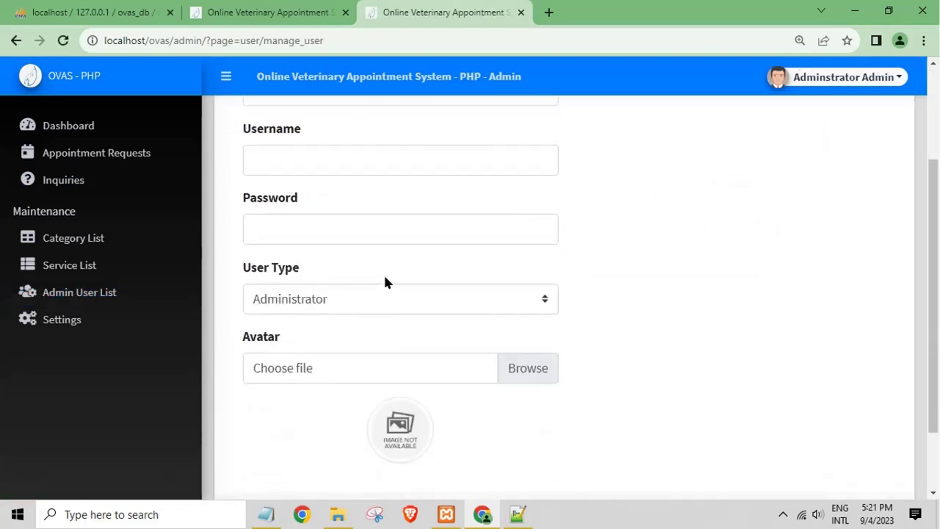
left_click(71, 326)
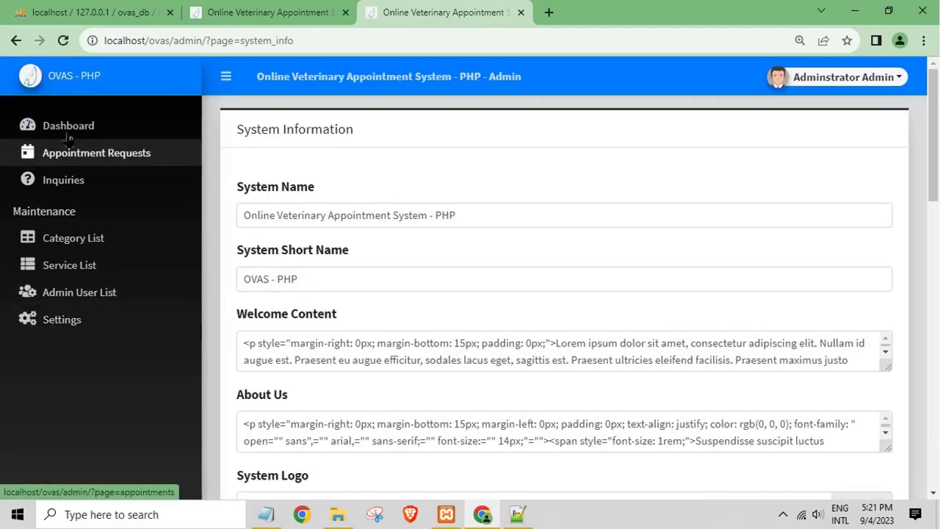
left_click(70, 127)
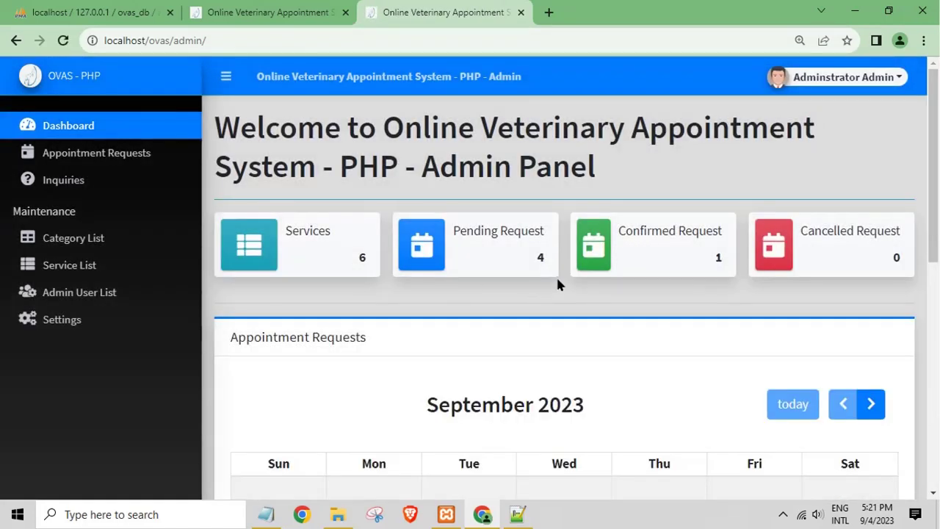
Step: Scroll the dashboard calendar, then open a new-user form and keep Administrator as User Type
scroll(577, 286, "down", 3)
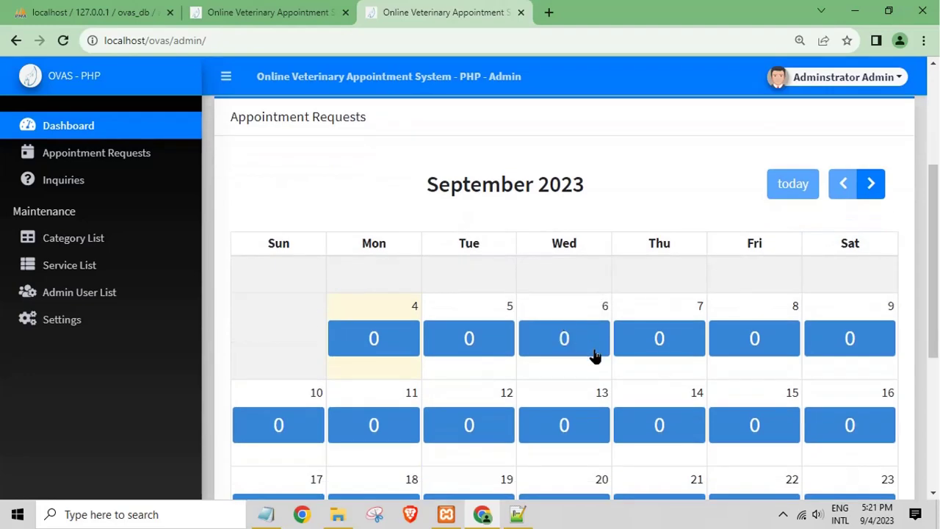
scroll(592, 357, "down", 3)
scroll(538, 379, "down", 2)
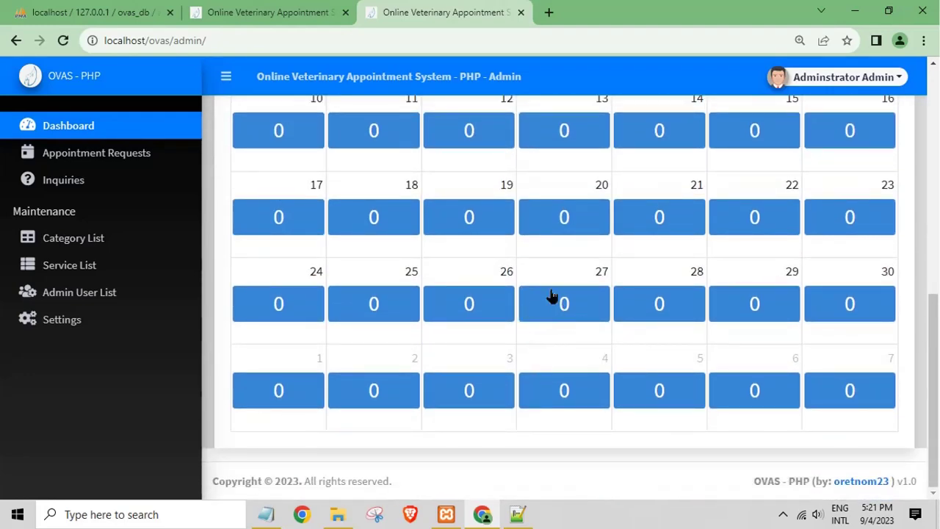
scroll(537, 210, "up", 2)
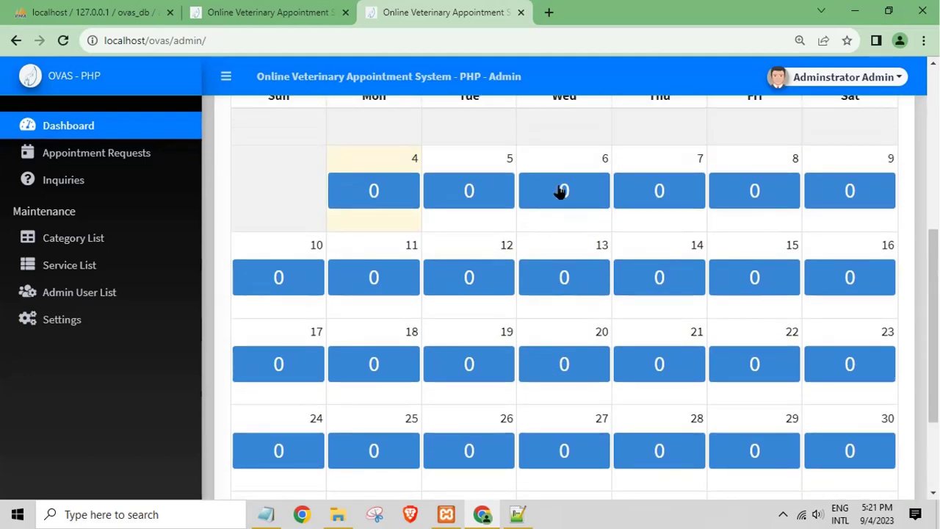
scroll(577, 198, "up", 2)
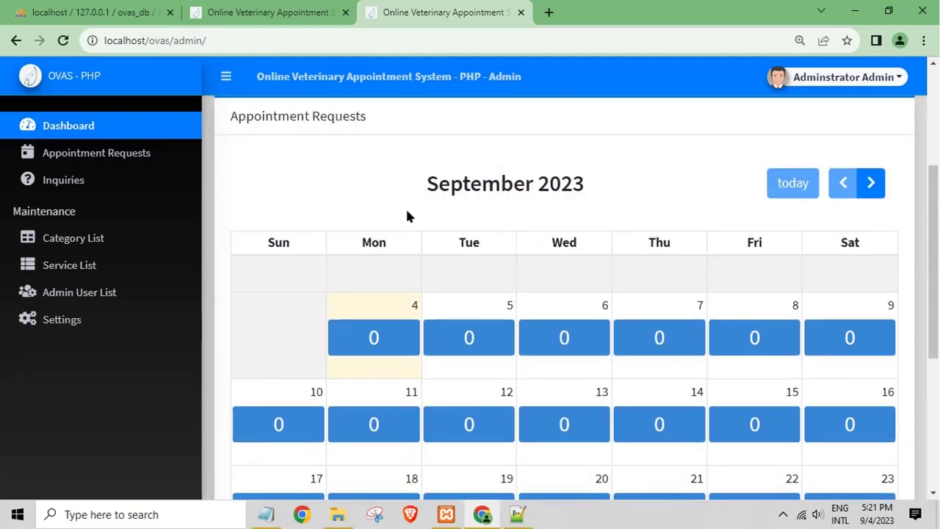
left_click(122, 293)
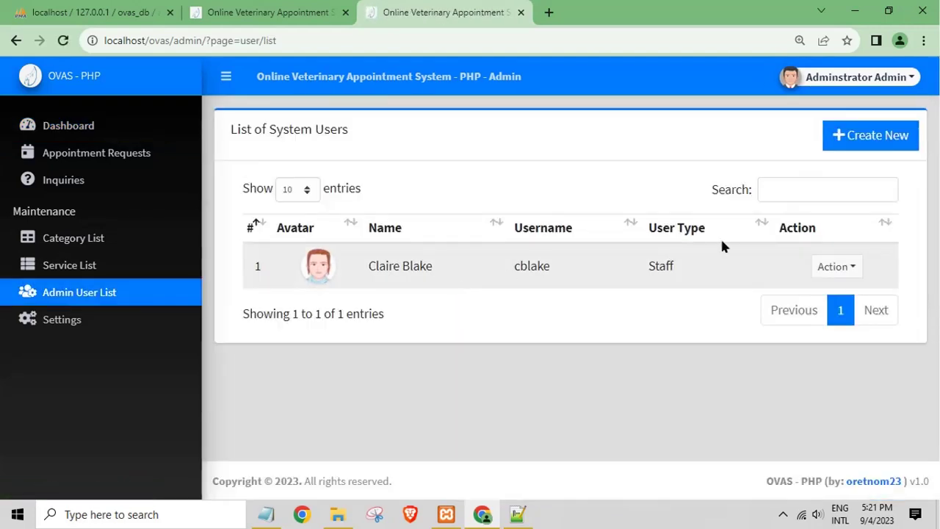
left_click(852, 138)
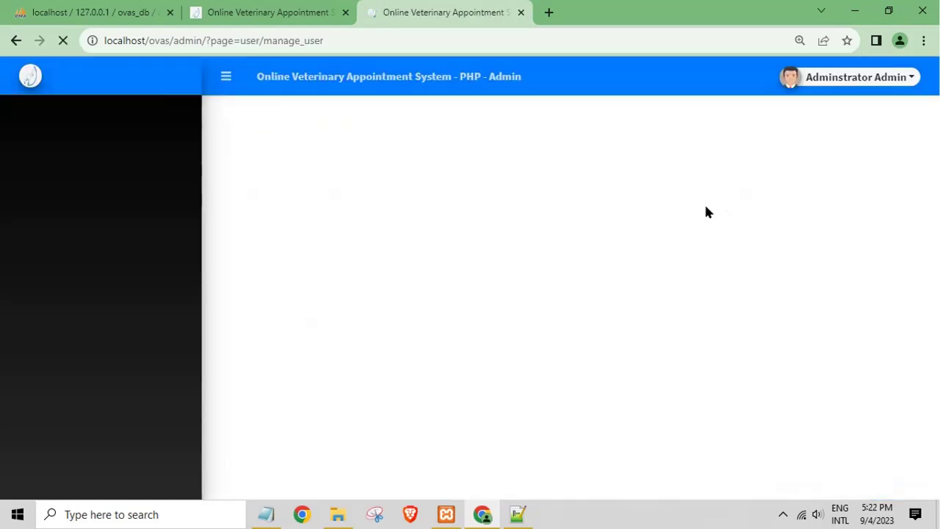
scroll(412, 294, "down", 3)
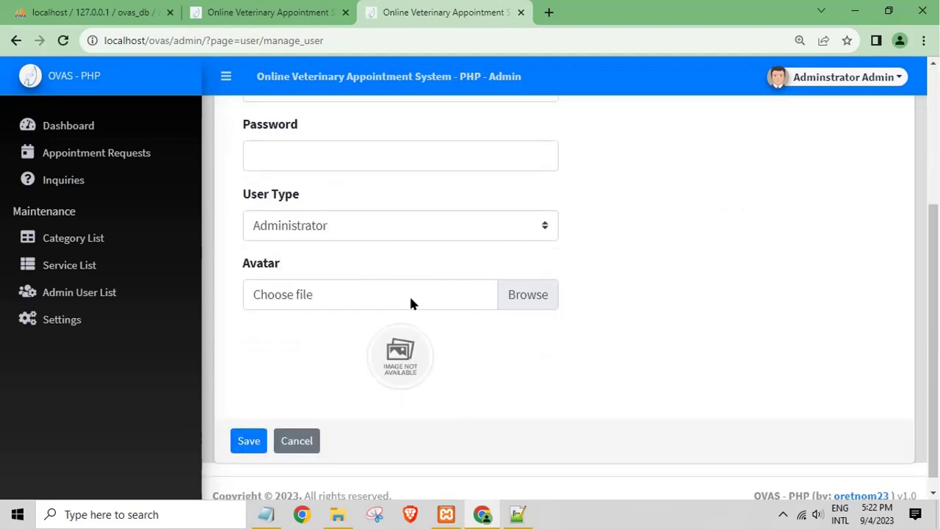
left_click(355, 230)
left_click(354, 249)
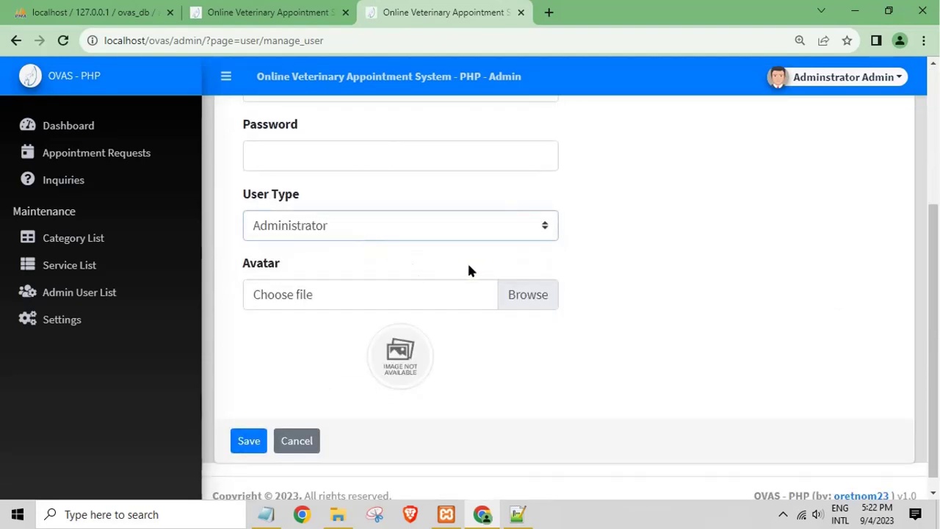
Step: Review the My Account profile, then log out from the user menu
left_click(814, 78)
left_click(810, 112)
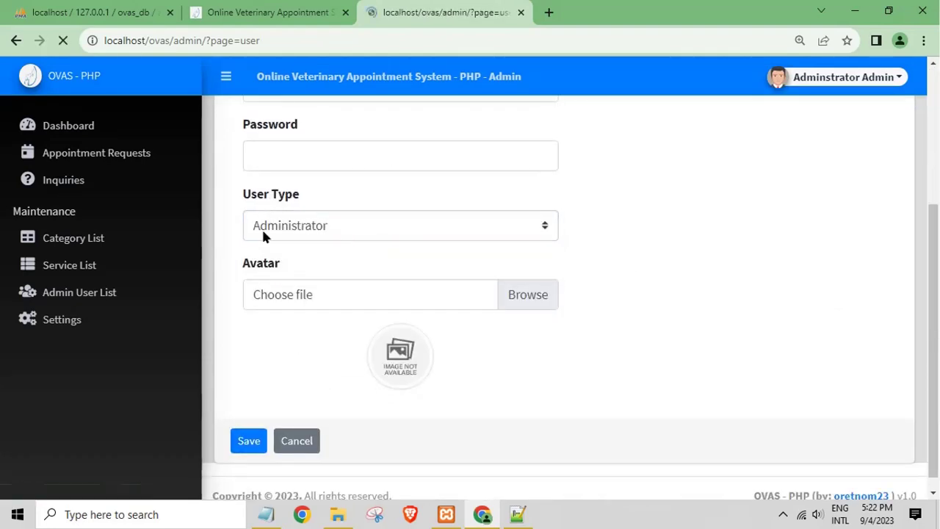
scroll(451, 304, "down", 3)
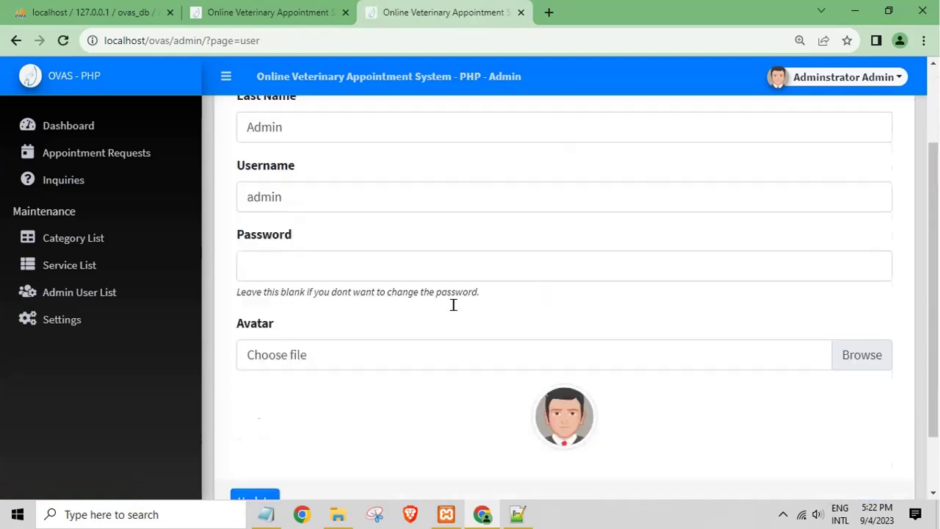
scroll(454, 304, "up", 3)
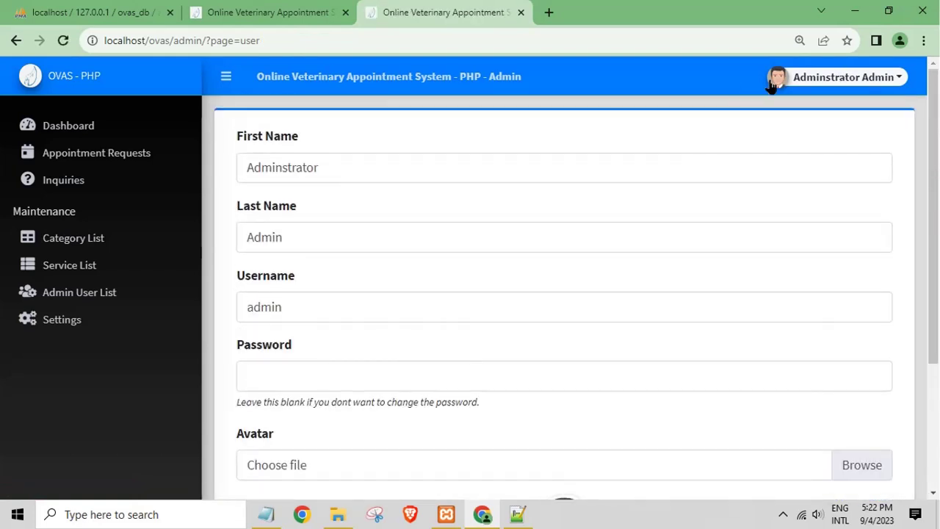
left_click(774, 82)
left_click(791, 146)
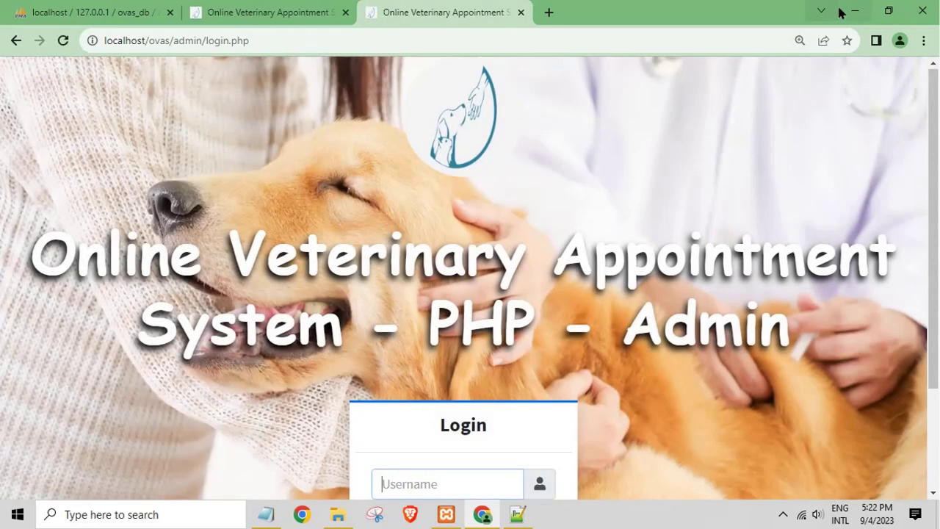
Step: Minimize Chrome, File Explorer and Notepad, then close index.php and exit Notepad++ to reveal the desktop
left_click(855, 10)
left_click(857, 8)
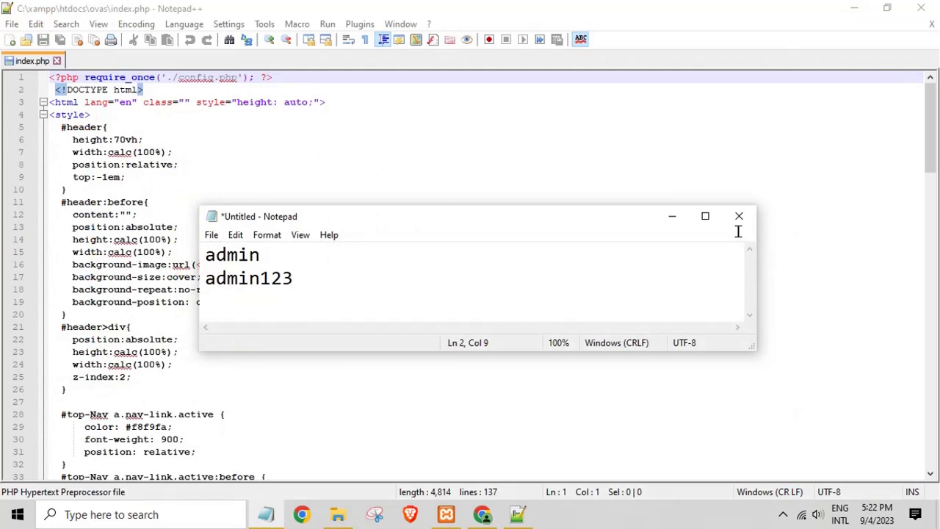
left_click(671, 217)
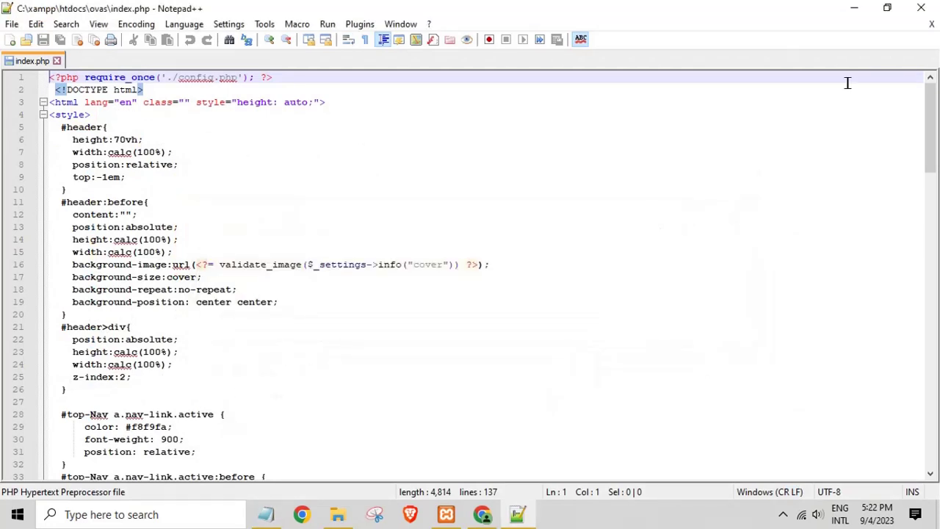
left_click(932, 24)
left_click(922, 7)
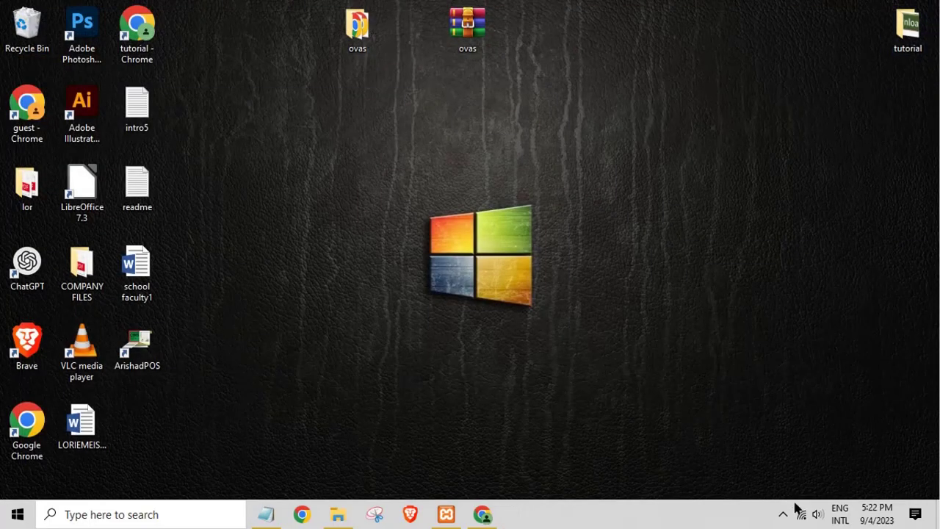